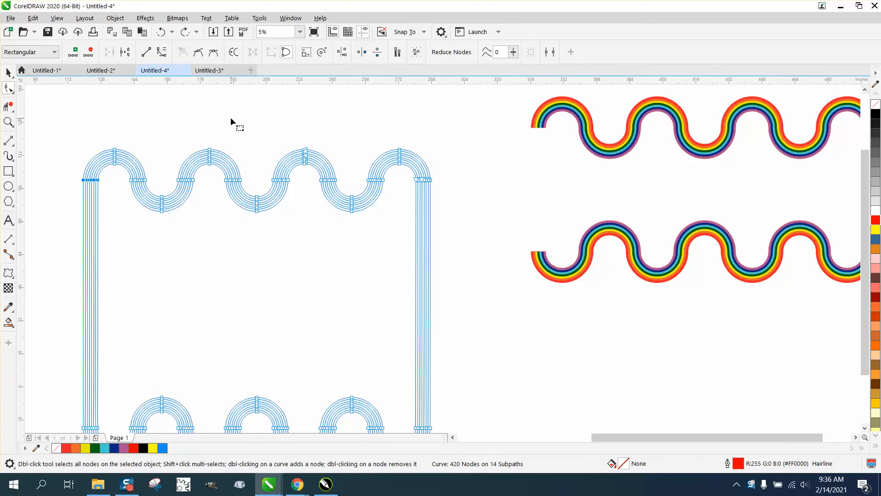
- Break apart the nodes where the left vertical lines meet the upper wave of the outlined shape
scroll(230, 117, down, 2)
click(8, 122)
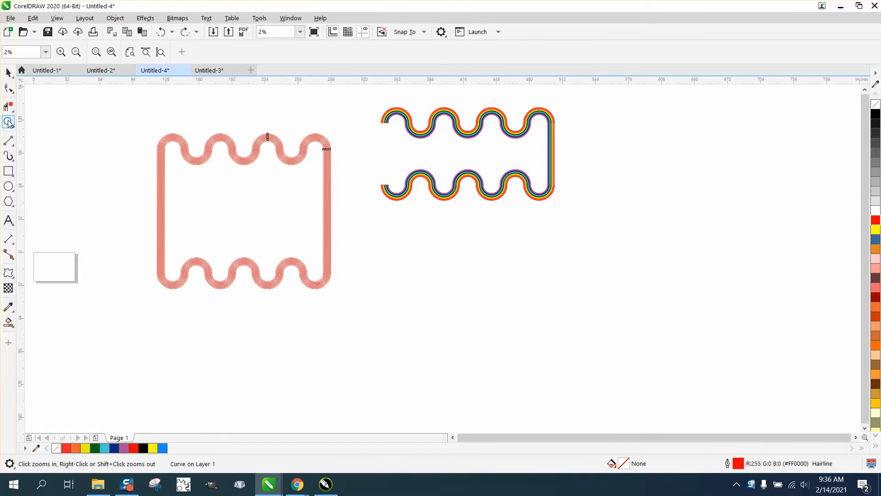
drag(128, 120, 270, 188)
click(8, 88)
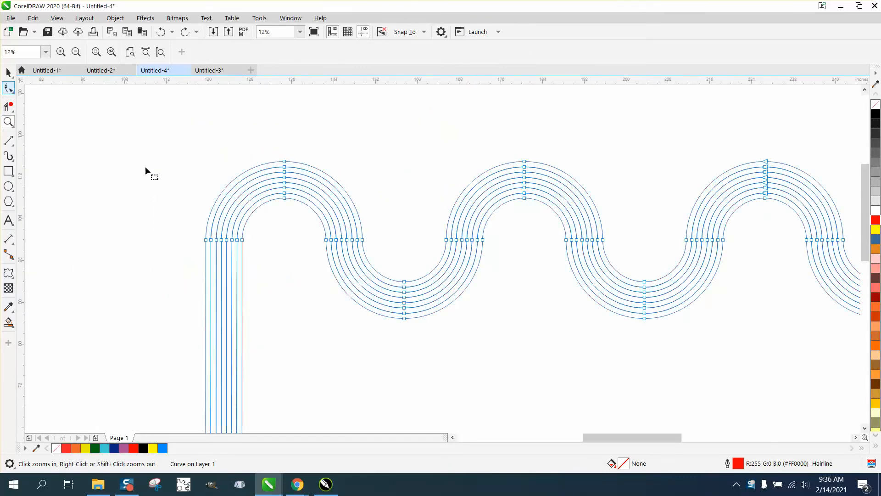
drag(175, 227, 260, 257)
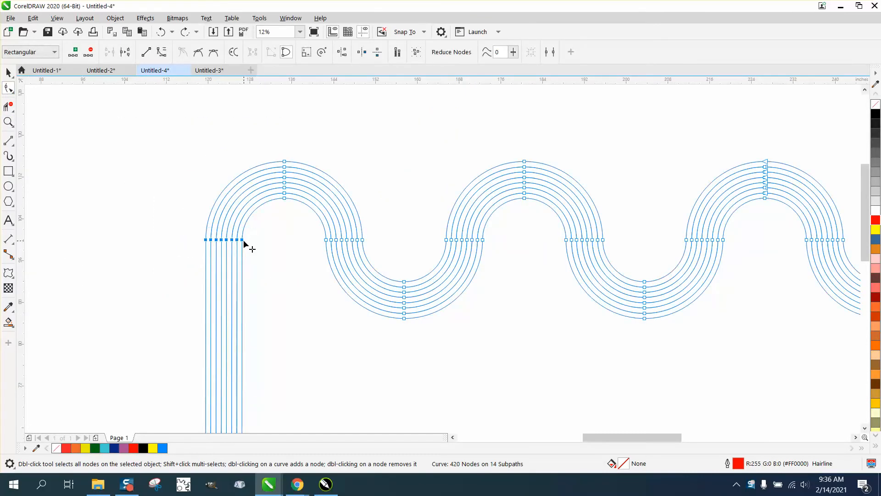
right_click(244, 241)
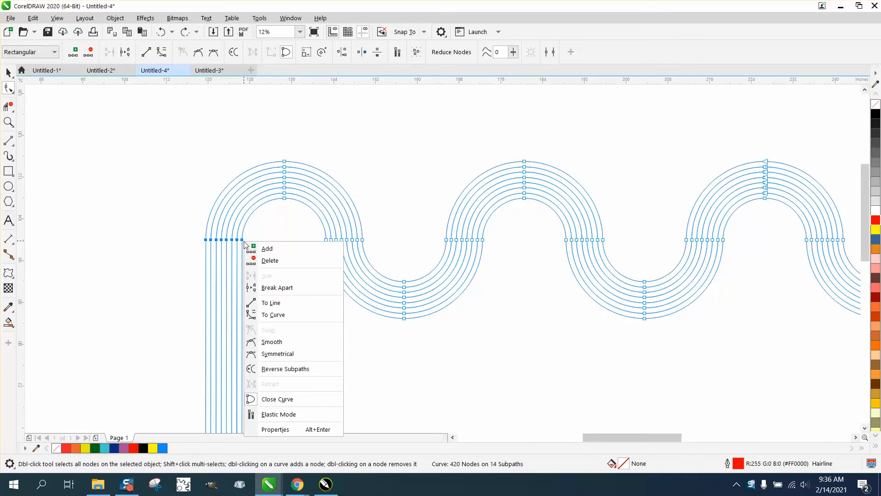
click(277, 288)
- Break apart the nodes where the left vertical lines meet the lower wave
scroll(250, 243, down, 5)
drag(324, 323, 347, 330)
right_click(342, 330)
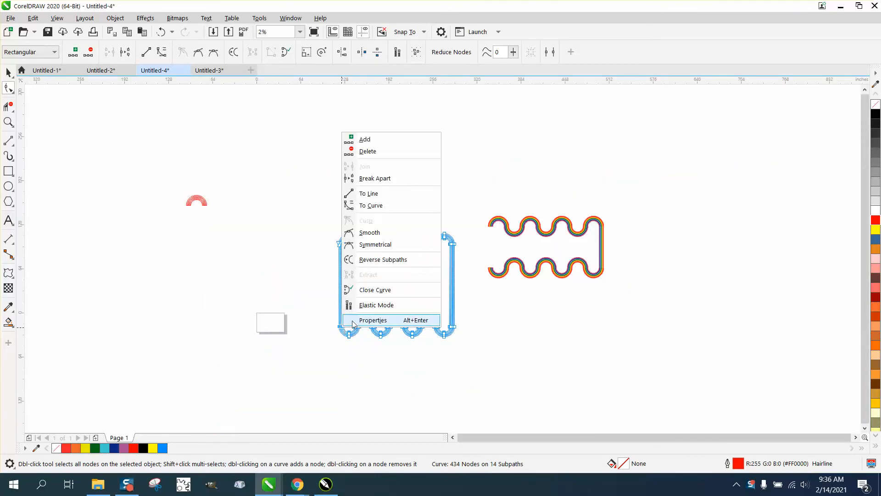
click(376, 182)
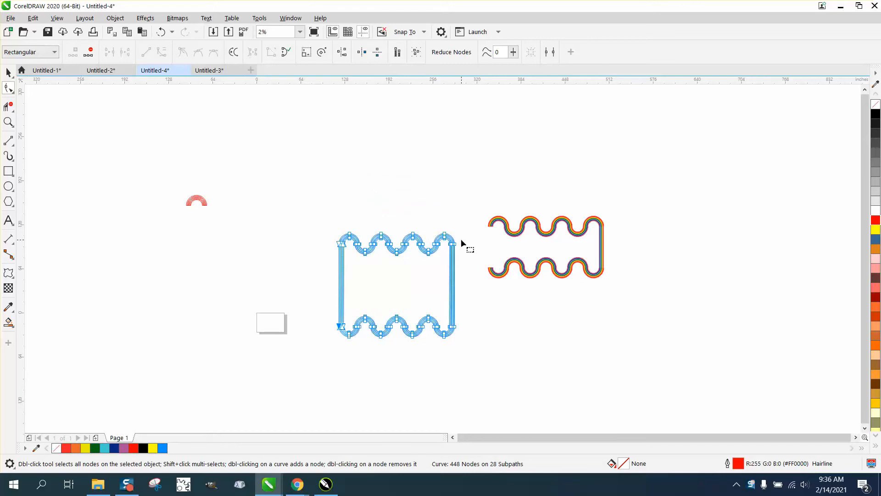
- Break apart the nodes where the right vertical lines meet the upper wave
drag(462, 240, 446, 250)
right_click(447, 249)
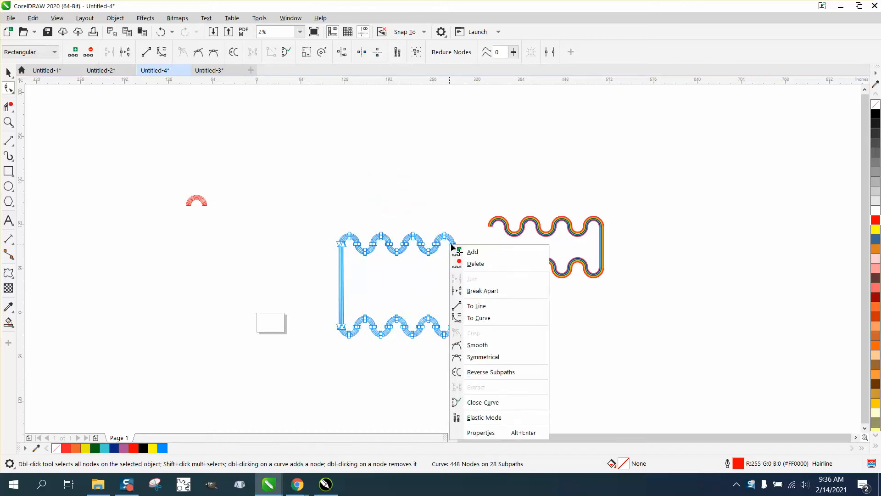
click(484, 290)
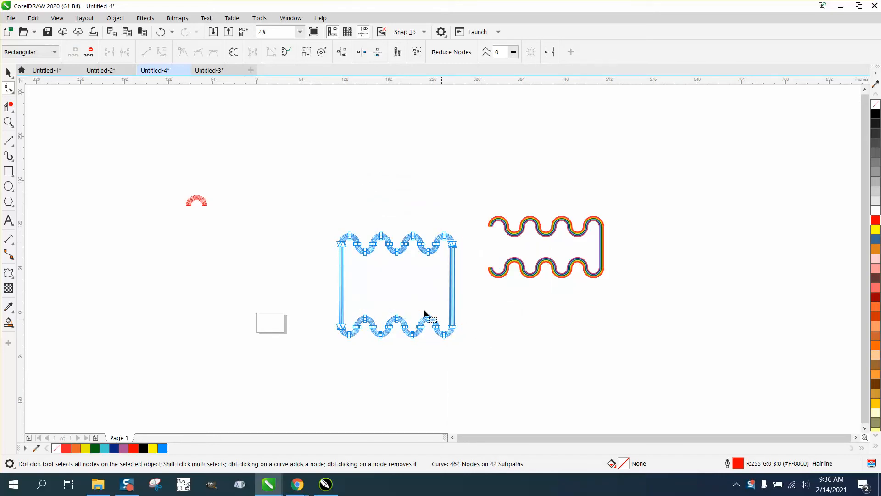
- Break apart the nodes where the right vertical lines meet the lower wave
click(9, 122)
drag(321, 223, 522, 366)
click(8, 88)
right_click(524, 366)
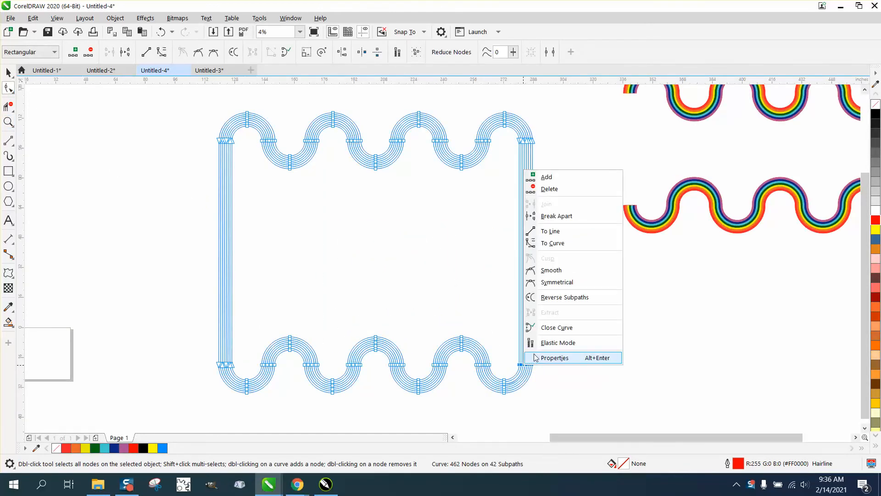
click(558, 216)
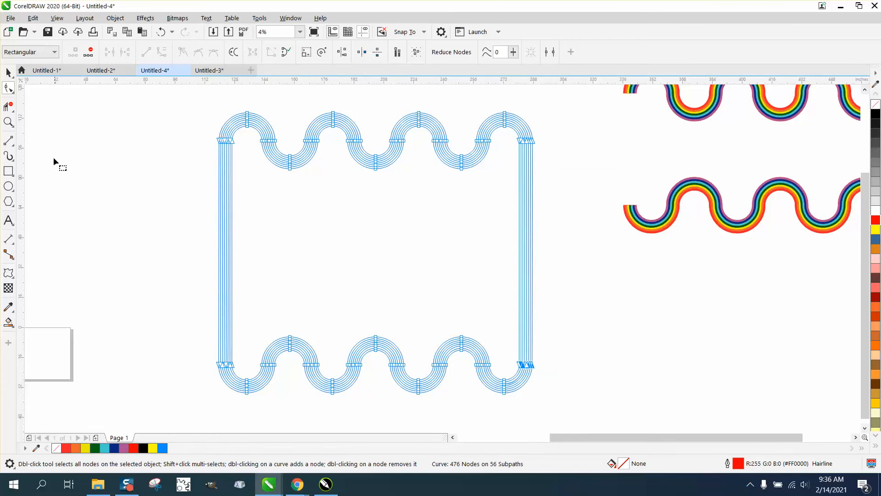
- Delete the vertical lines on both sides with virtual segment delete, and move the remaining waves about 37 inches left and 25 inches up
click(8, 106)
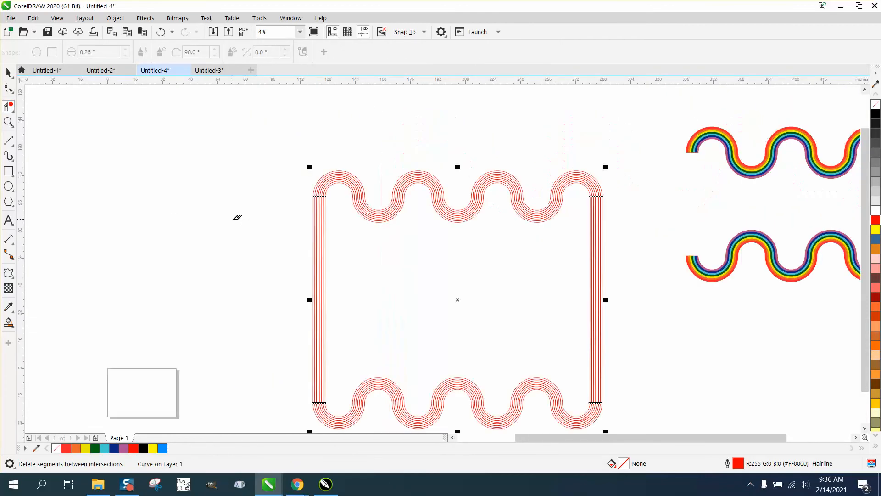
drag(260, 283, 637, 287)
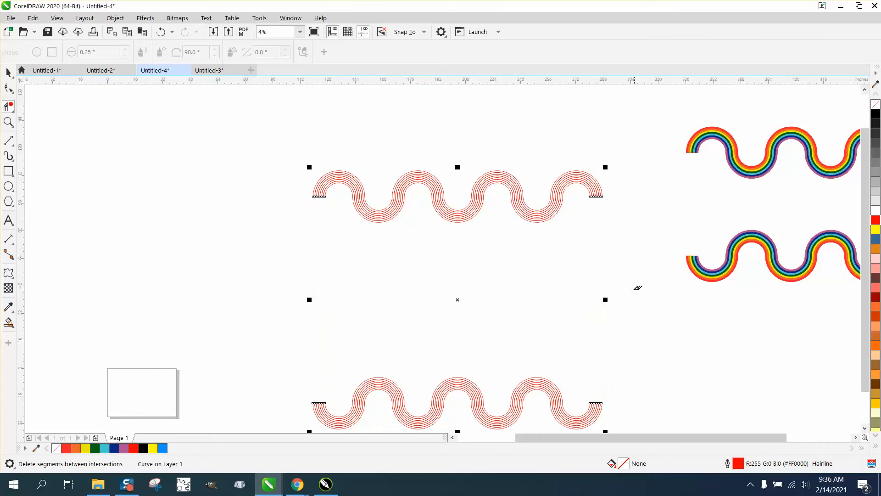
click(8, 73)
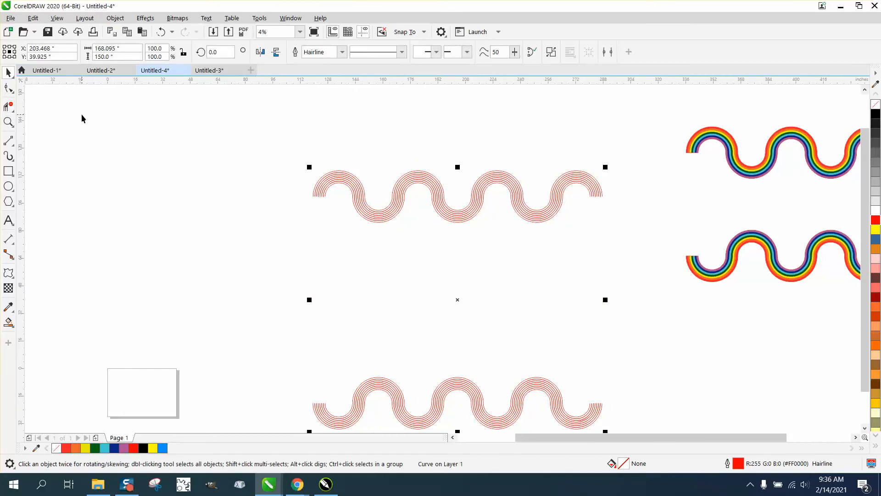
drag(465, 315, 410, 256)
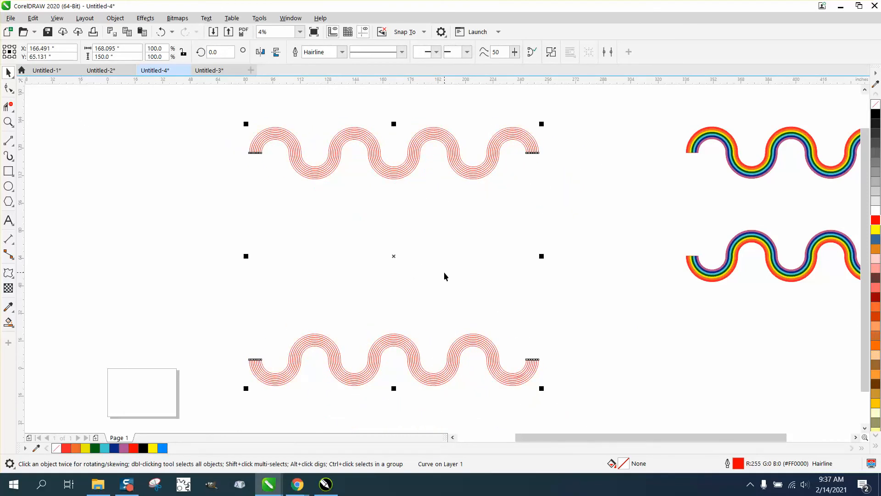
- Break the combined wave curve apart into separate objects
click(116, 18)
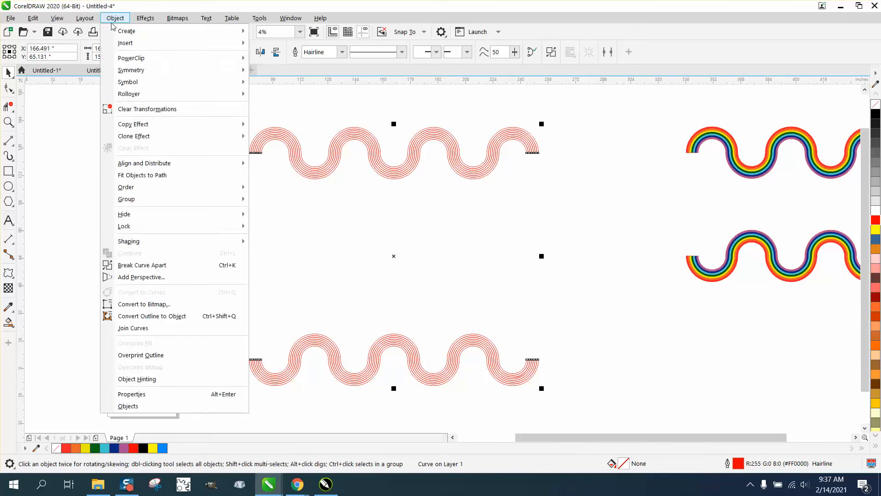
click(160, 266)
click(278, 239)
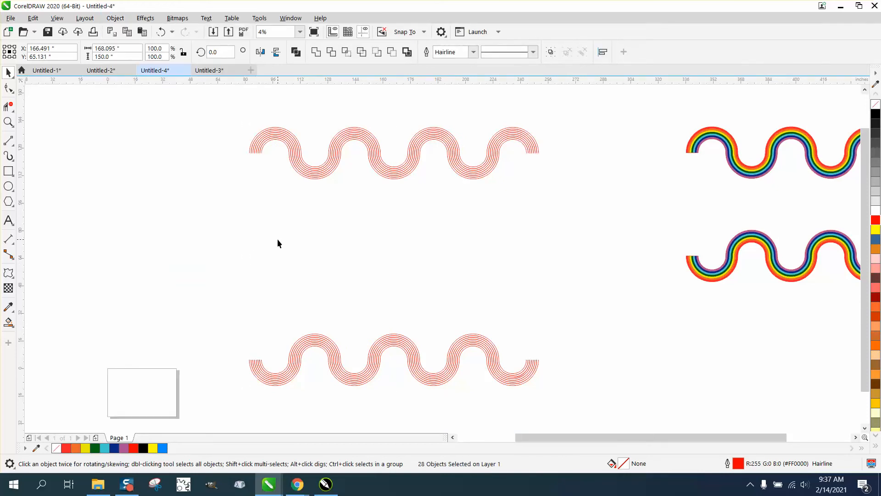
click(307, 175)
drag(305, 173, 269, 238)
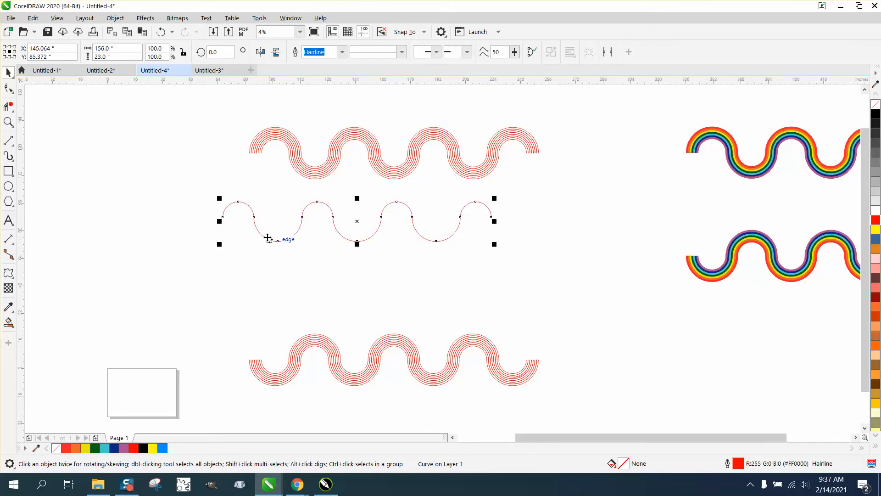
click(161, 32)
- Group all the lines of the upper red wave
click(9, 122)
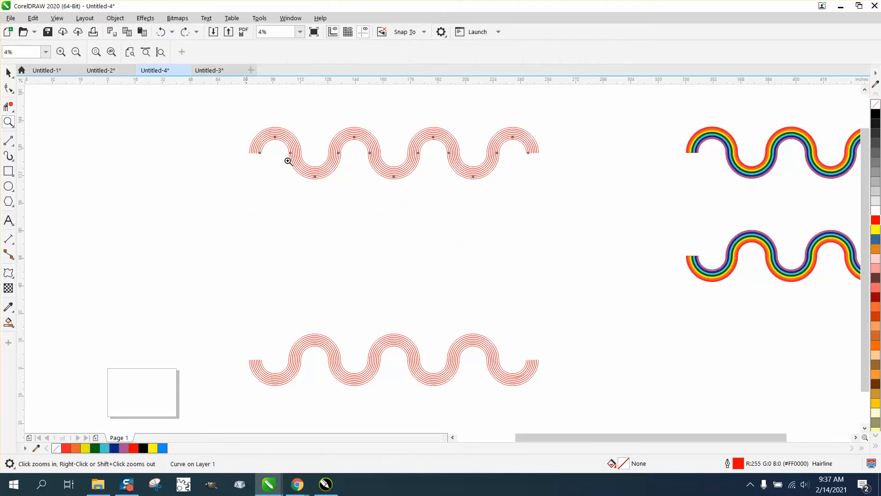
drag(230, 108, 646, 218)
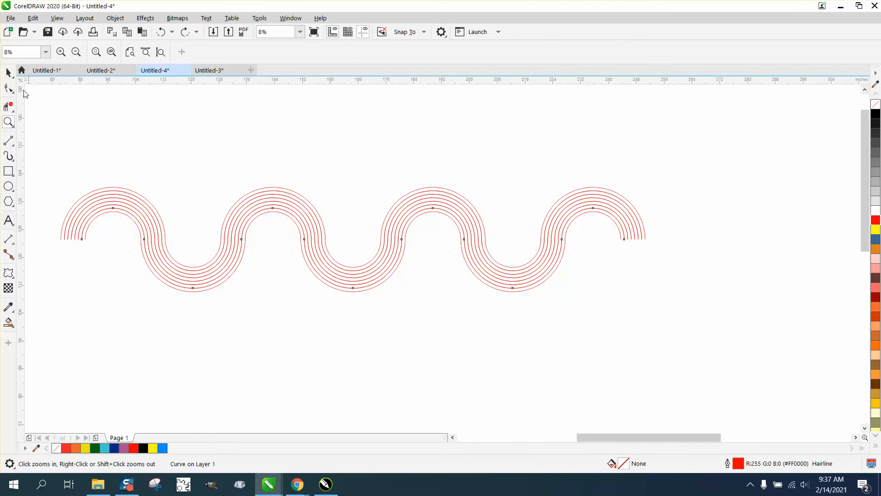
click(8, 72)
scroll(149, 139, down, 2)
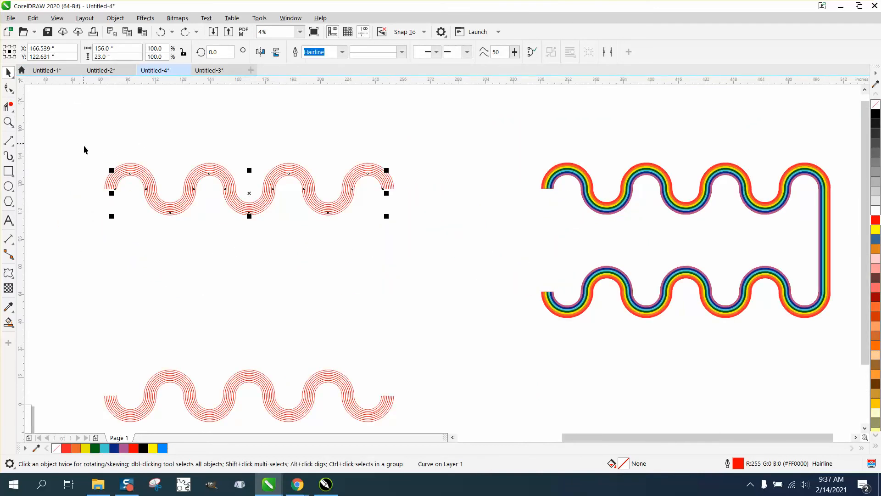
drag(84, 144, 435, 248)
key(ctrl+g)
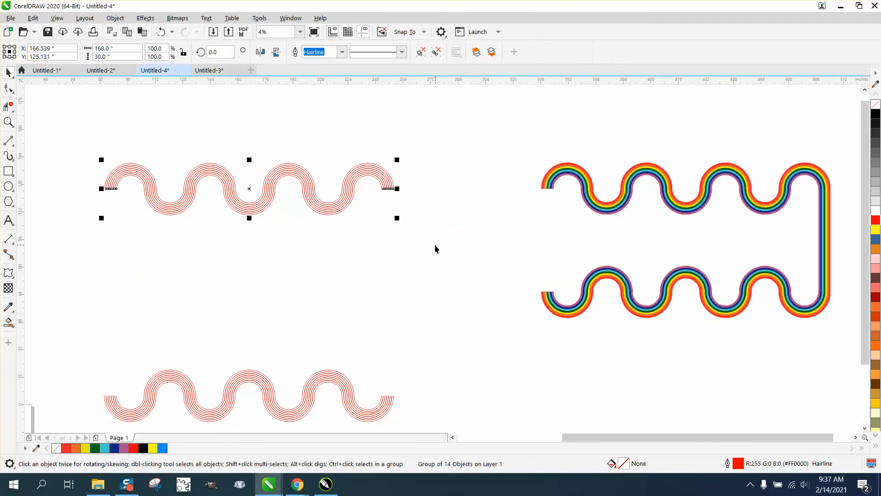
- Group all the lines of the lower red wave
scroll(395, 255, down, 1)
drag(223, 298, 413, 357)
key(ctrl+g)
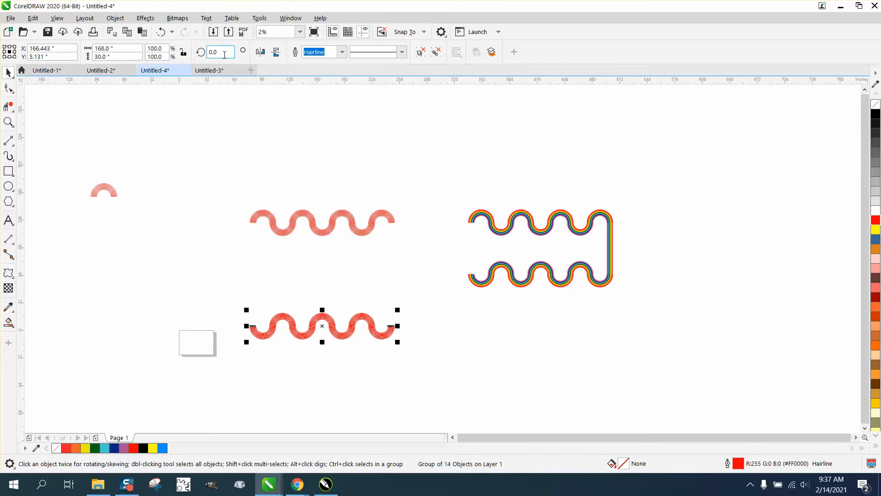
- Make a copy of the lower wave group rotated 90 degrees and place it to the right of the two red waves
text(90)
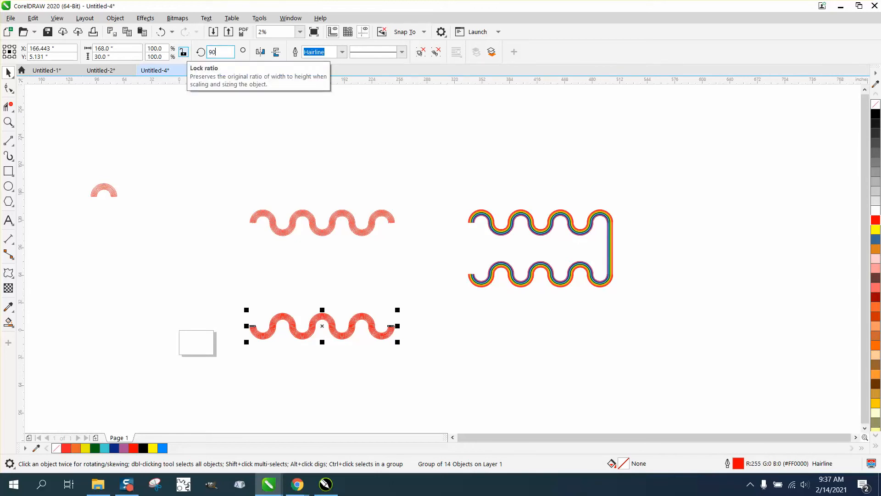
key(Return)
drag(323, 257, 429, 259)
- Move the vertical wave group over to the right end of the upper wave
click(425, 32)
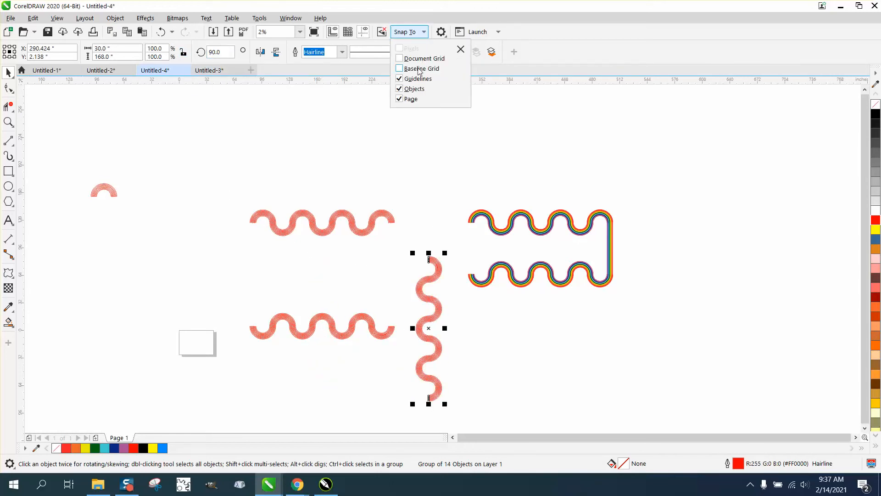
click(11, 119)
click(347, 190)
click(9, 121)
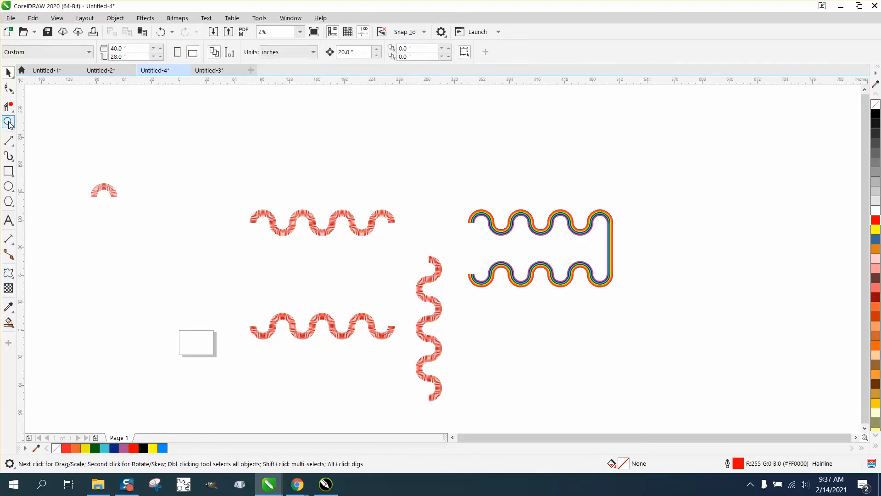
drag(341, 192, 591, 347)
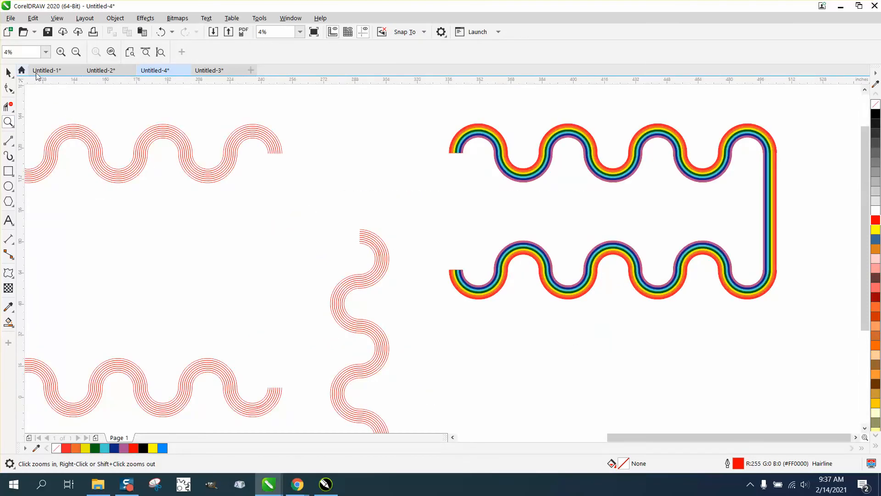
click(8, 72)
drag(373, 250, 276, 154)
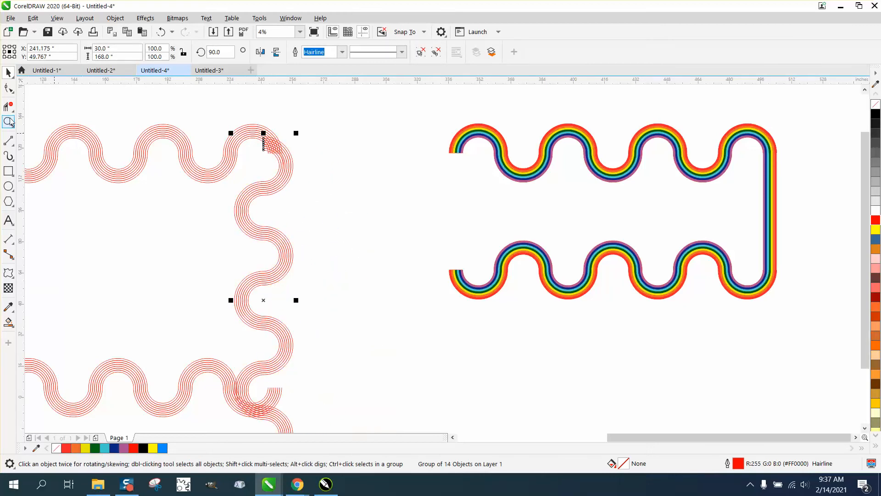
- Snap the vertical wave's top end nodes onto the crest of the upper wave's last arch so the curves overlap
click(11, 123)
click(43, 122)
drag(202, 103, 371, 210)
click(8, 73)
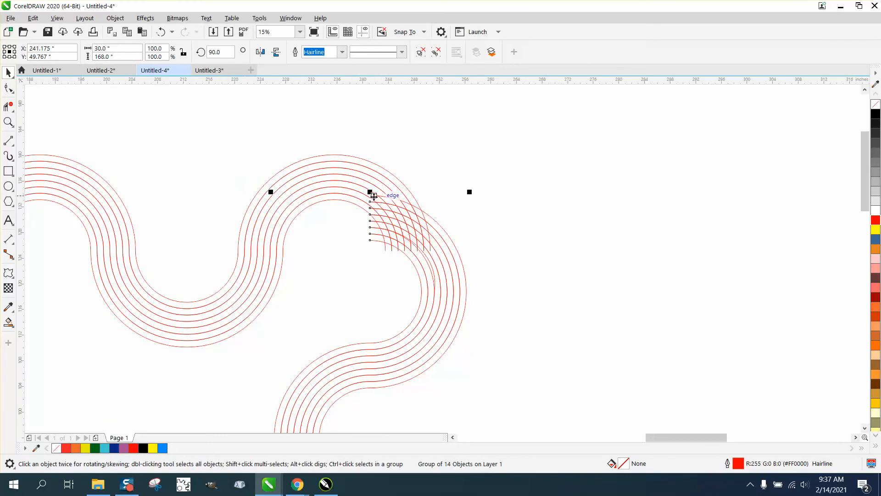
drag(371, 195, 334, 154)
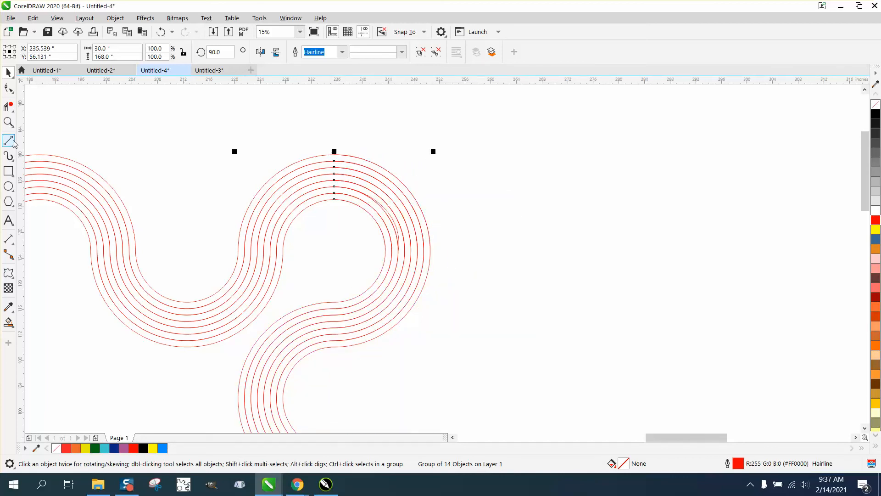
- Move the lower wave group about 48 inches down so it sits below the vertical wave
click(9, 107)
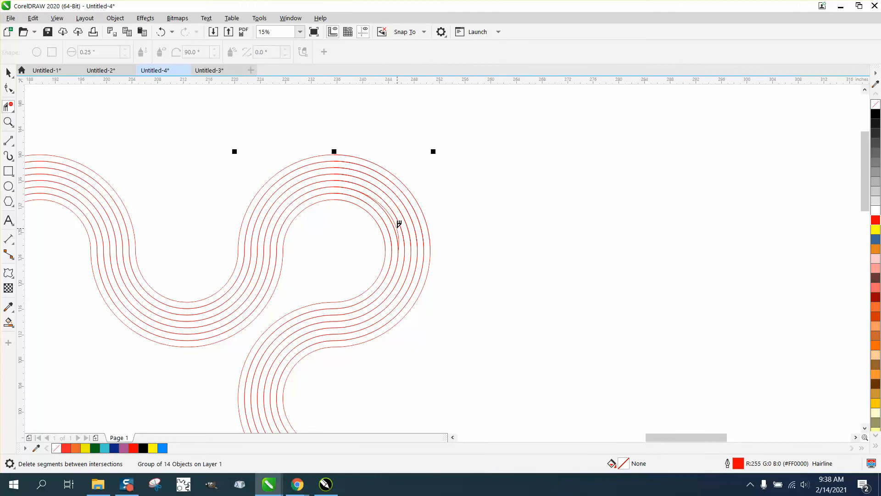
scroll(409, 225, down, 4)
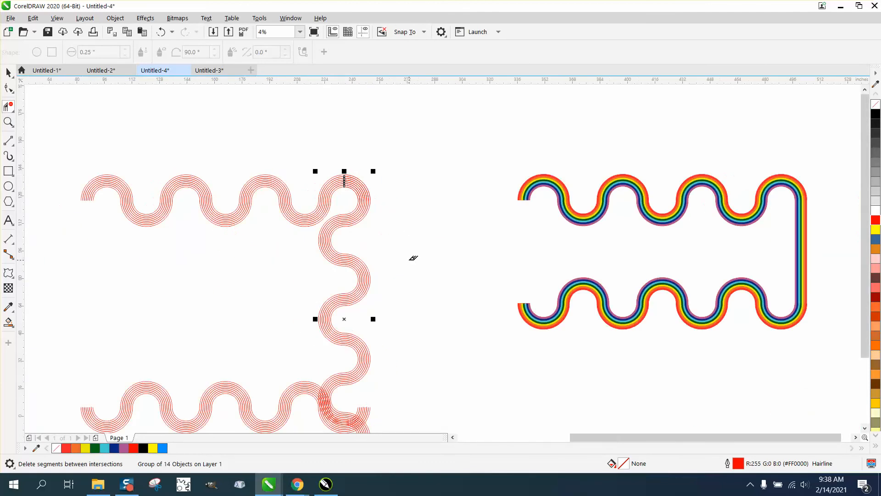
scroll(413, 258, down, 2)
click(8, 72)
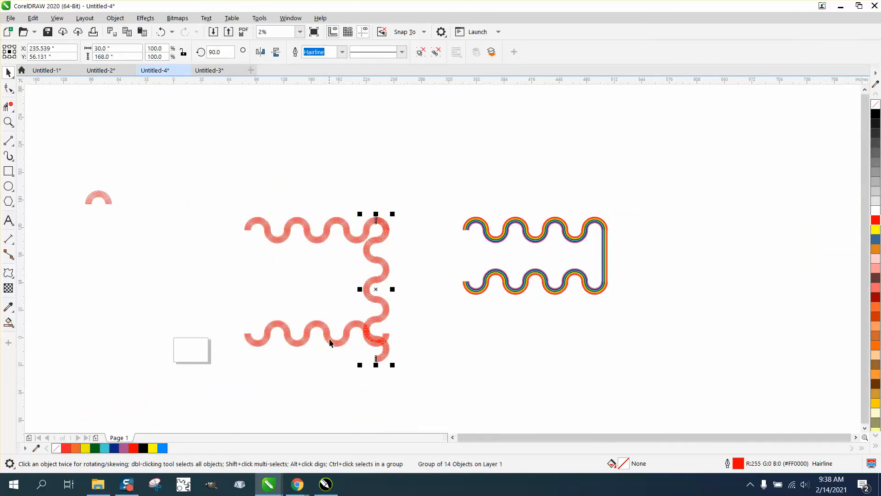
drag(332, 342, 333, 383)
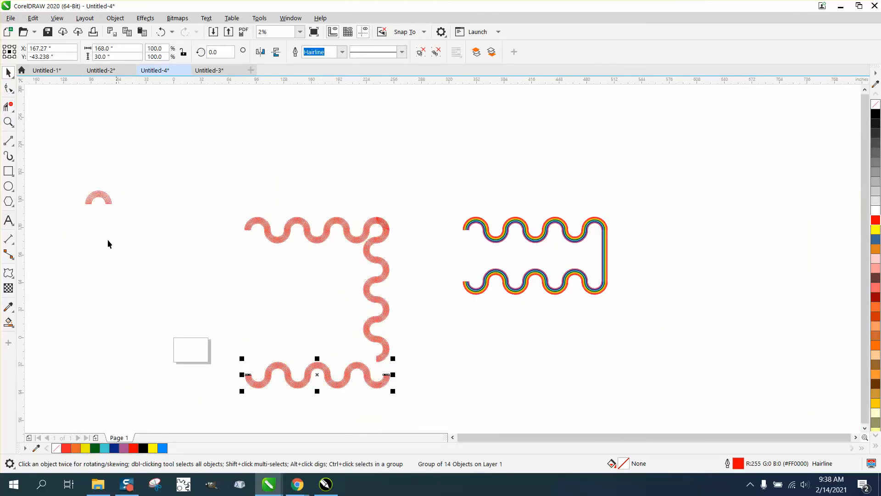
- Snap the lower wave's right end node onto the outer edge of the vertical wave's bottom arch so the curves overlap
click(9, 122)
drag(186, 312, 438, 418)
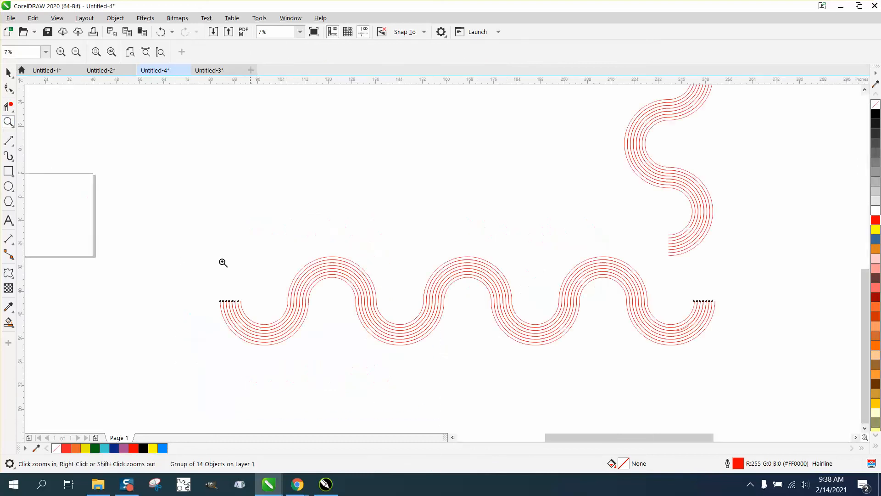
click(11, 73)
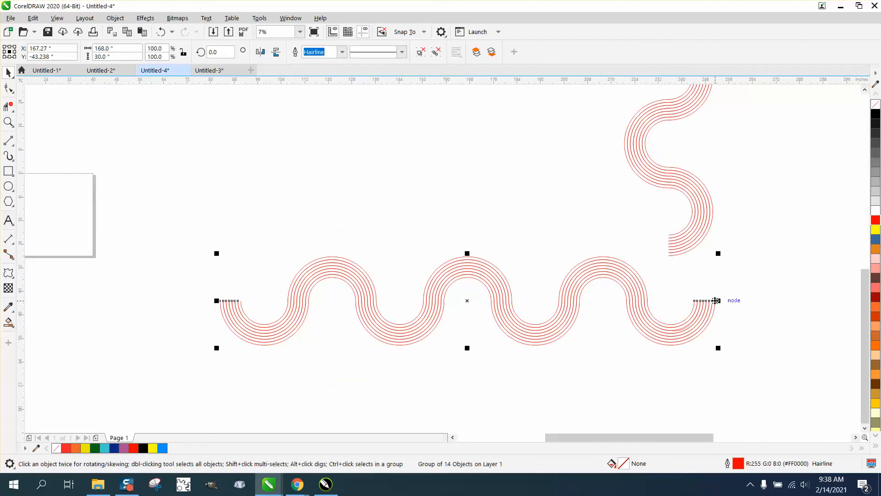
drag(716, 301, 713, 213)
- Delete the stray curve segment between the overlapping lines of the lower right corner arch with virtual segment delete
click(6, 121)
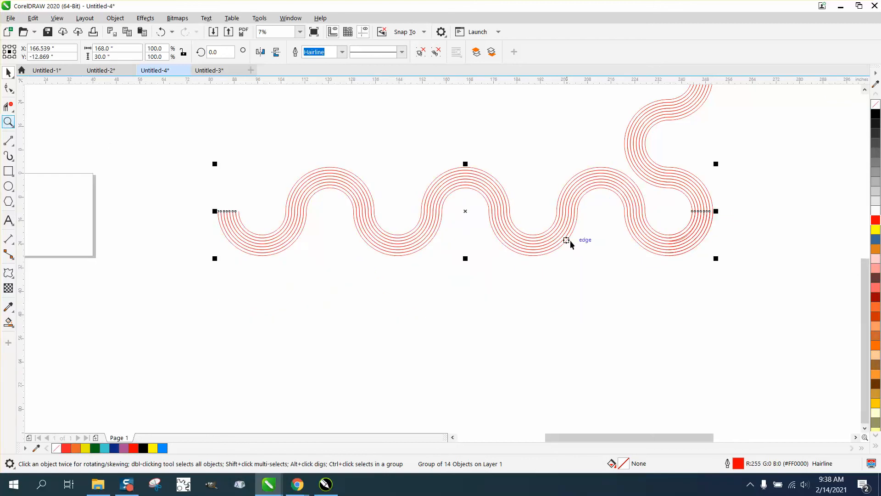
click(41, 122)
drag(612, 198, 794, 301)
key(F10)
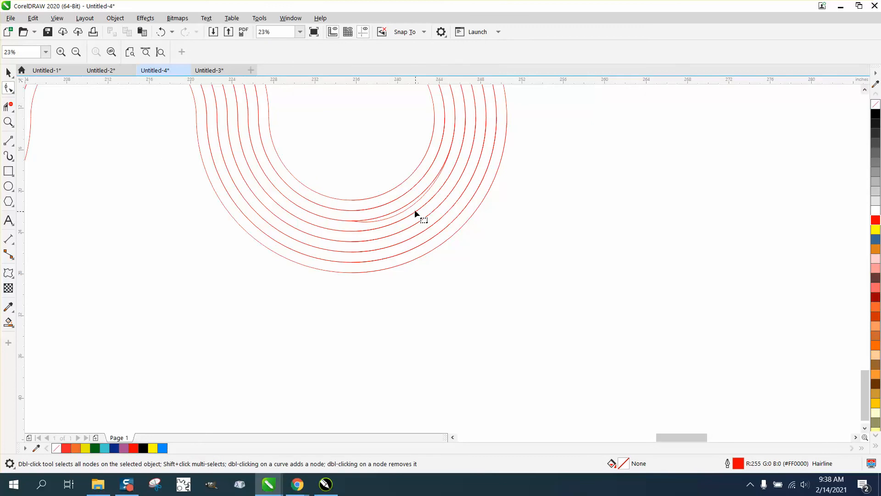
click(8, 107)
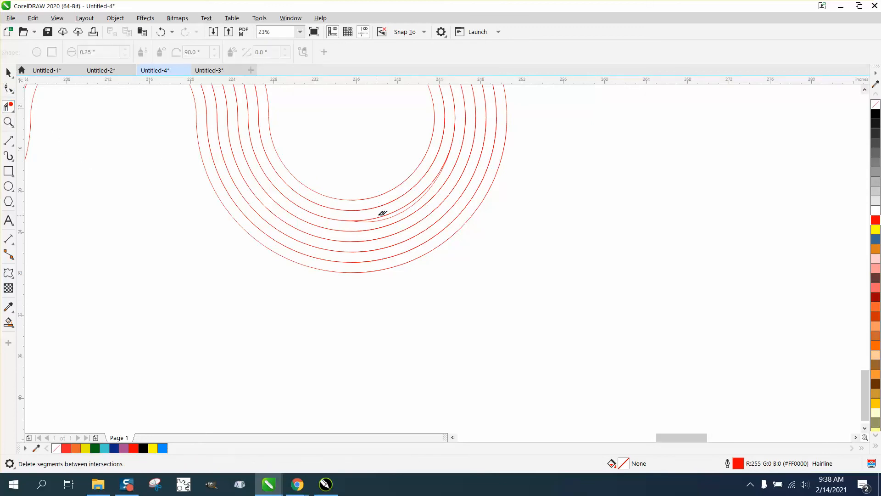
click(407, 210)
scroll(512, 352, down, 2)
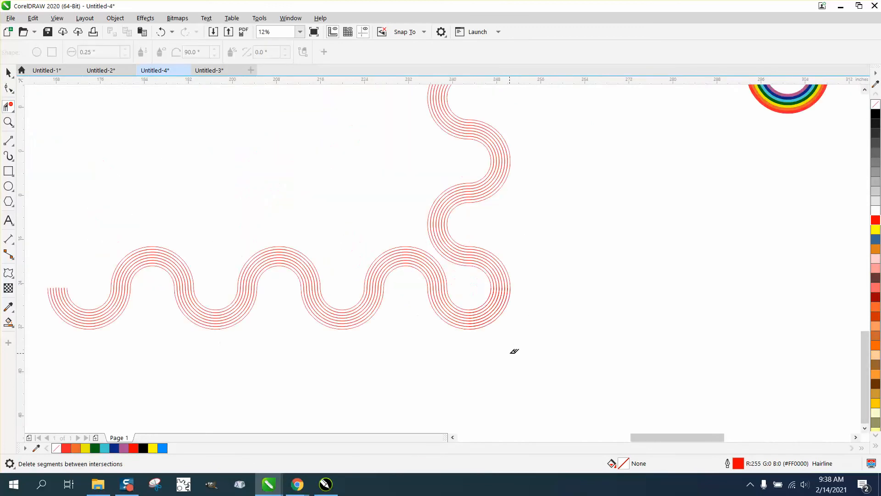
scroll(512, 352, up, 1)
scroll(511, 352, down, 1)
scroll(508, 352, down, 1)
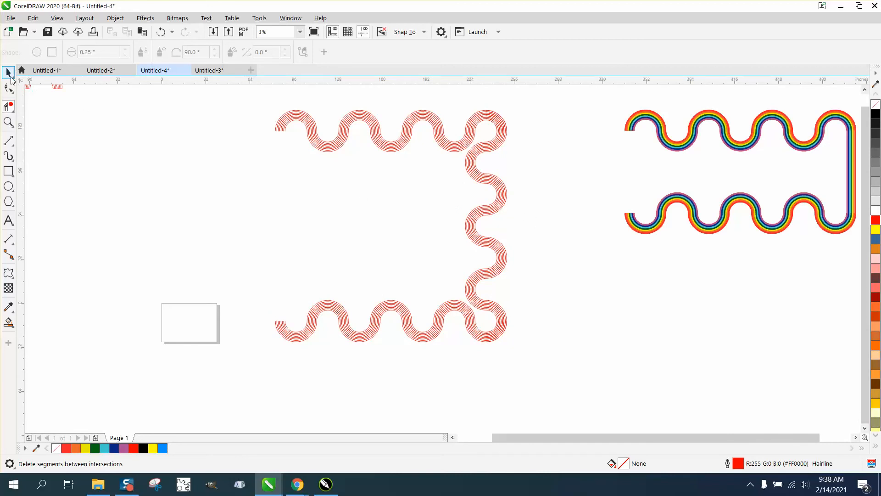
- Make a horizontally mirrored copy of the vertical wave group and shift it 140 inches to the left end of the waves
click(7, 73)
click(487, 223)
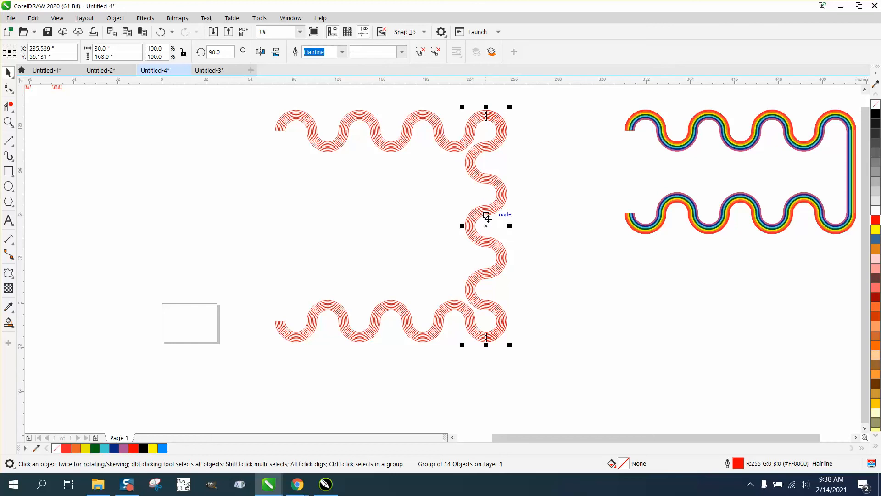
click(262, 52)
key(Left)
key(Left)
key(Left)
key(Left)
key(Left)
key(Left)
key(Left)
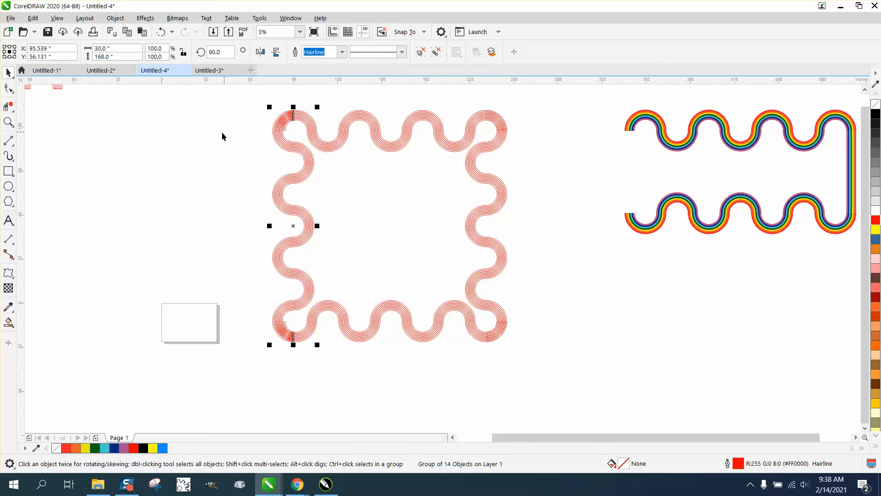
- Snap the left vertical wave's top end node onto the crest of the upper wave's first arch
click(8, 122)
drag(248, 109, 393, 183)
click(8, 73)
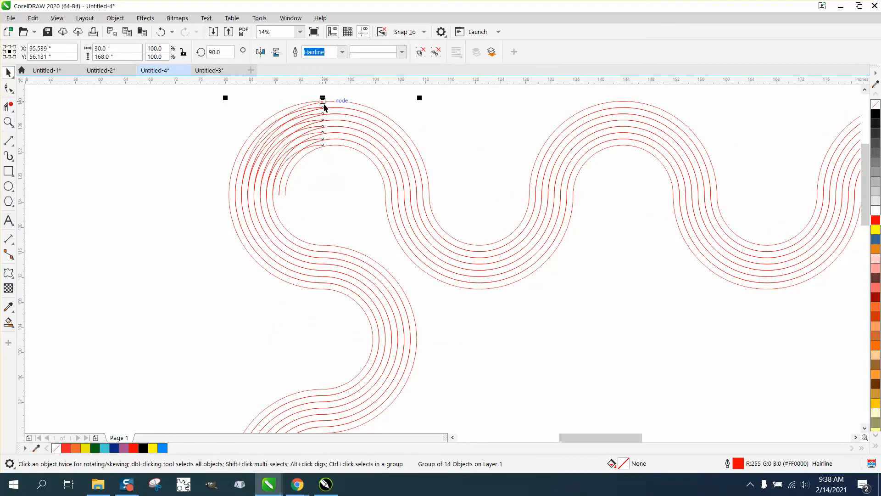
mouse_move(321, 109)
mouse_down()
mouse_move(222, 129)
mouse_move(220, 118)
mouse_move(335, 107)
mouse_up()
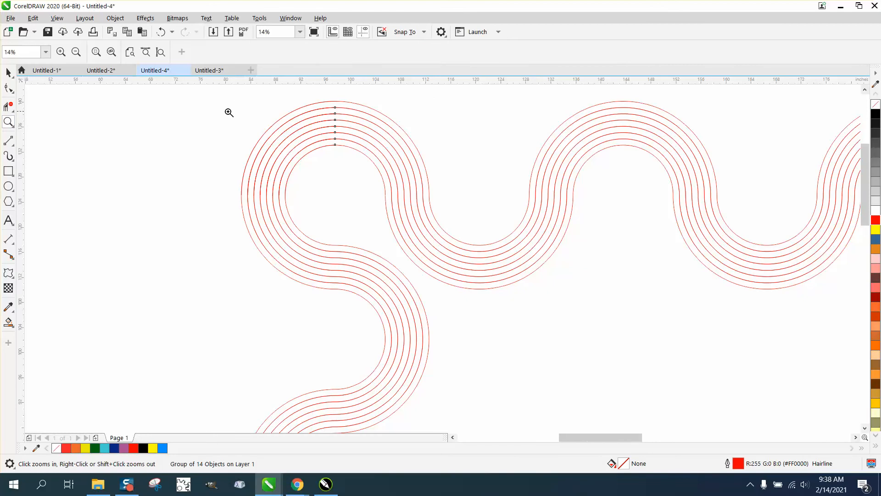
- Check the curve overlap in the upper left corner arch and re-snap the left vertical wave's top node to the outermost crest node
drag(225, 120, 393, 236)
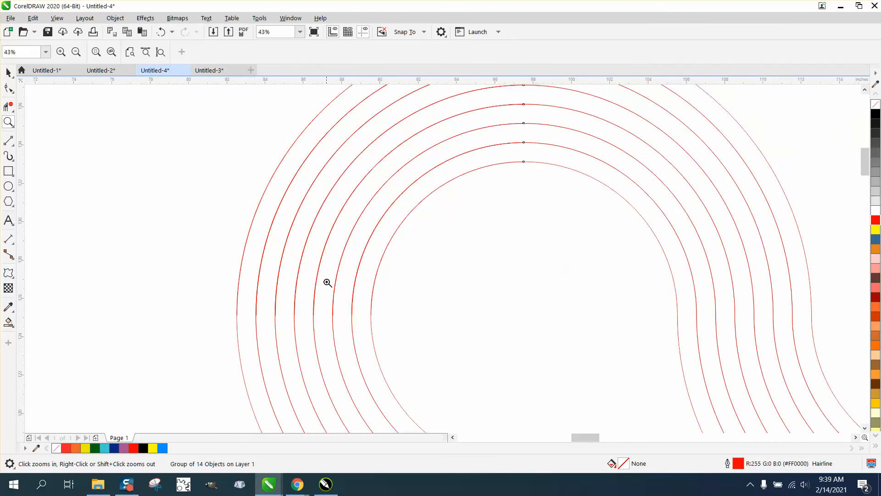
drag(327, 281, 394, 327)
scroll(222, 242, down, 8)
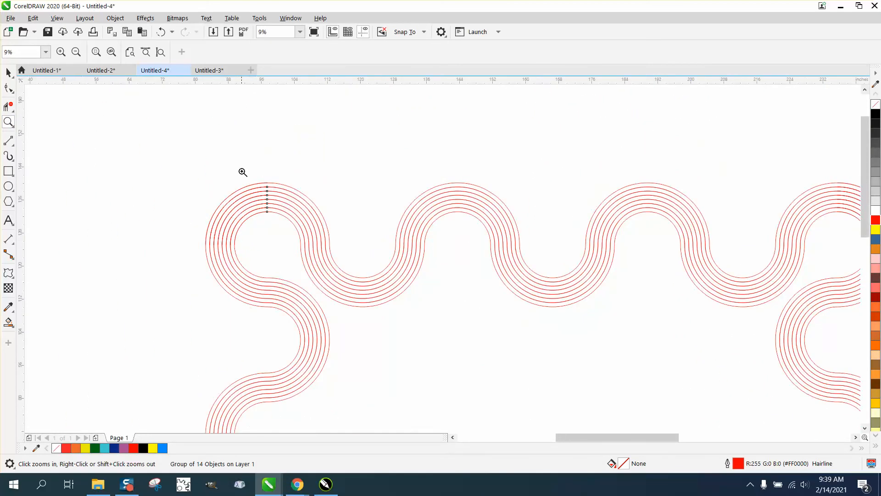
drag(243, 173, 325, 238)
click(8, 72)
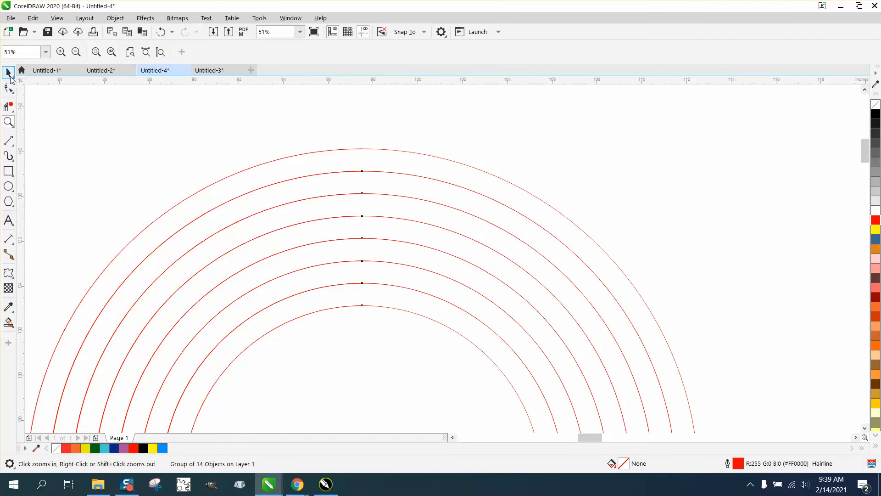
mouse_move(346, 152)
mouse_down()
mouse_move(332, 175)
mouse_move(352, 175)
mouse_move(362, 150)
mouse_up()
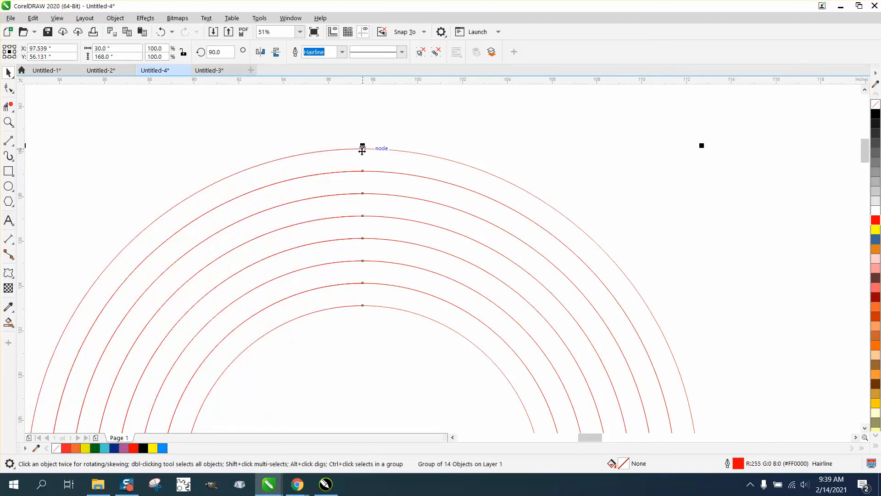
scroll(225, 114, down, 6)
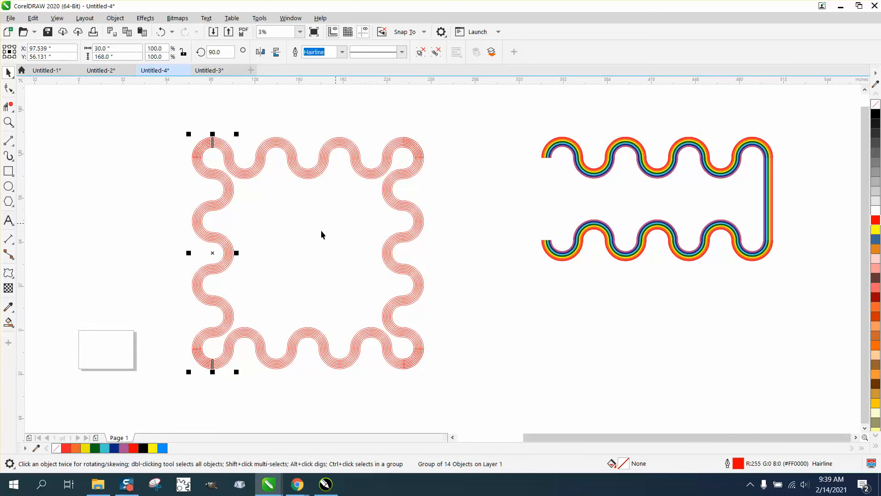
- Smart Fill the innermost band of the closed wavy frame with purple and no outline
click(8, 121)
drag(157, 135, 323, 210)
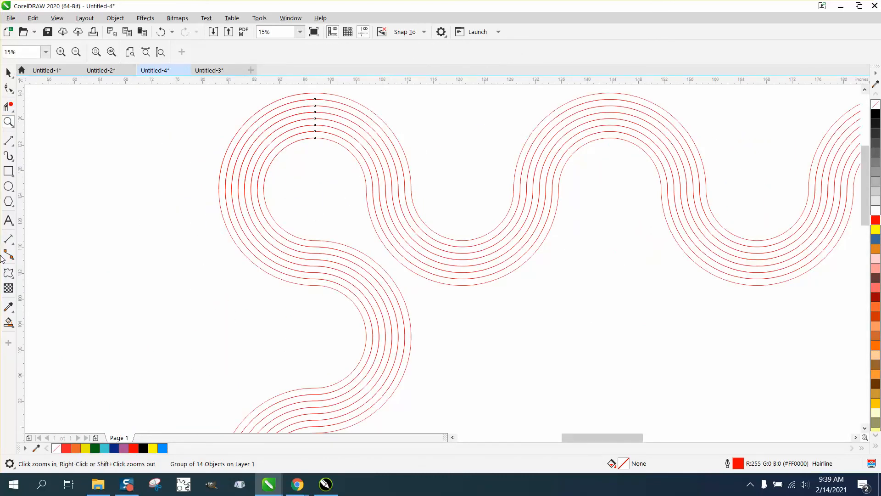
click(8, 321)
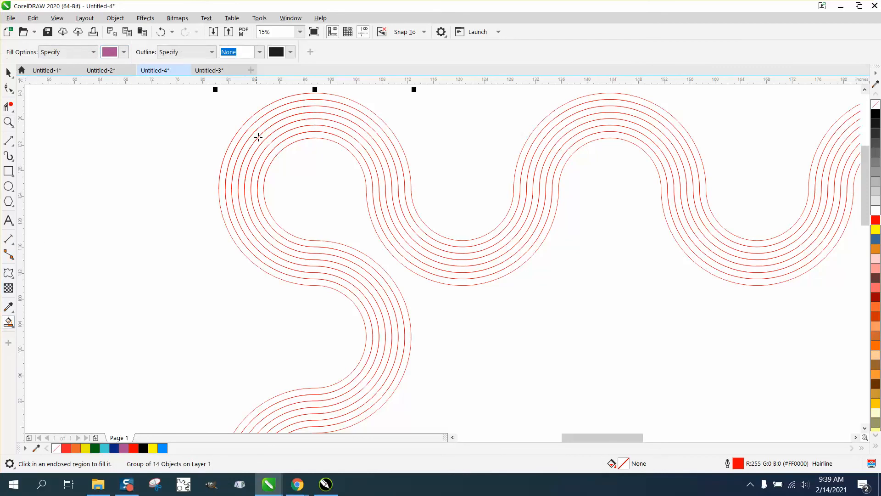
click(269, 160)
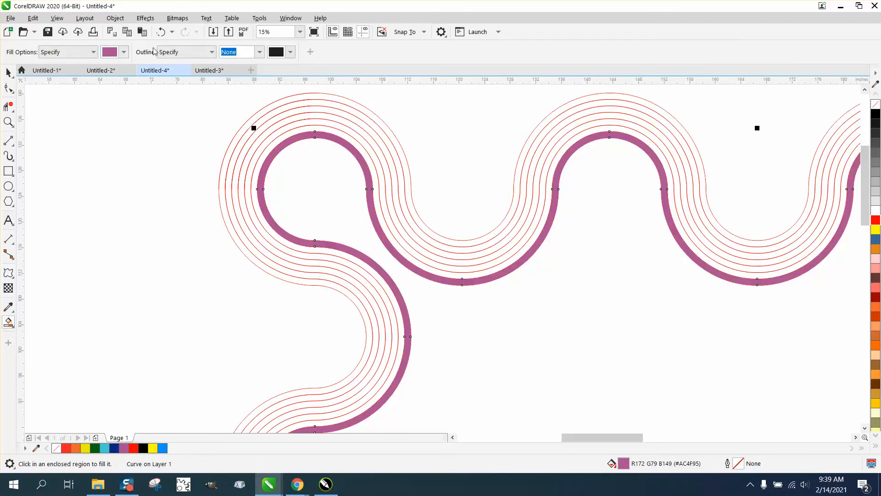
- Smart Fill the second band from the inside with dark blue and the third with turquoise
click(124, 51)
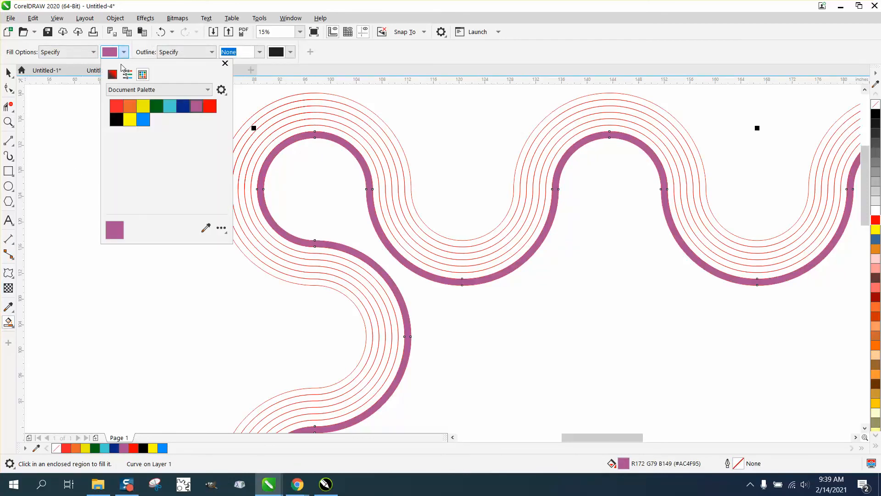
click(184, 106)
click(265, 152)
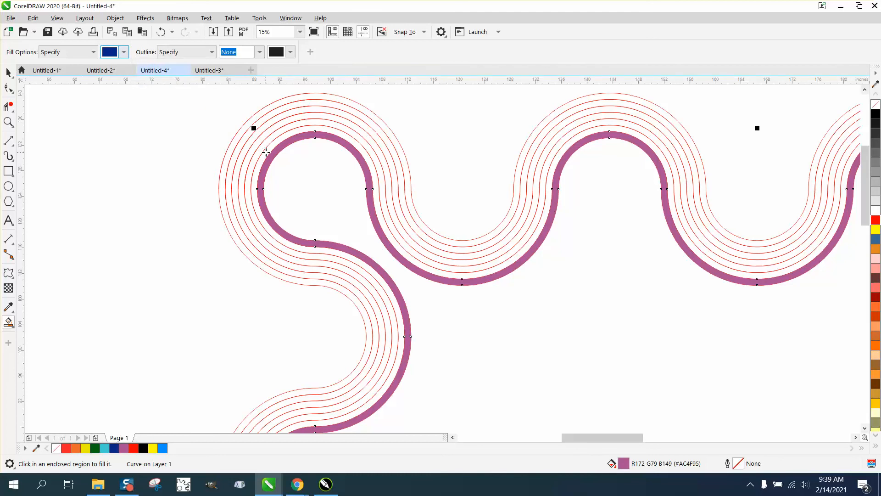
click(124, 53)
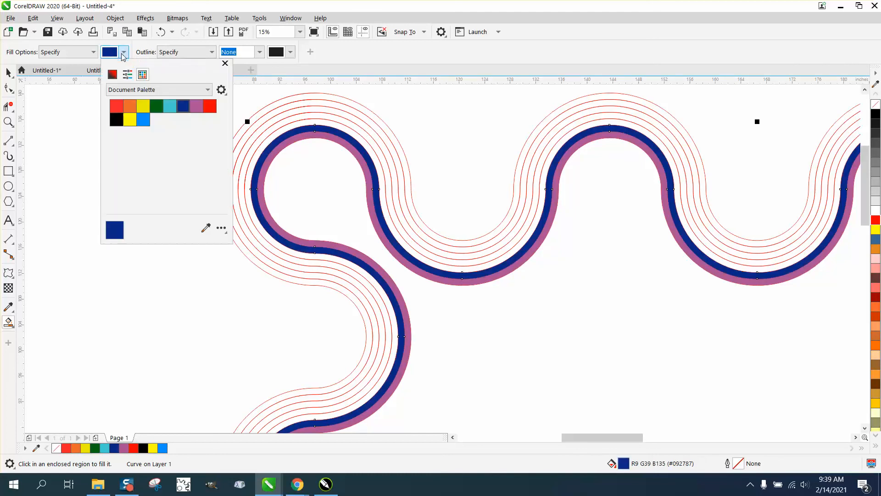
click(170, 109)
click(260, 147)
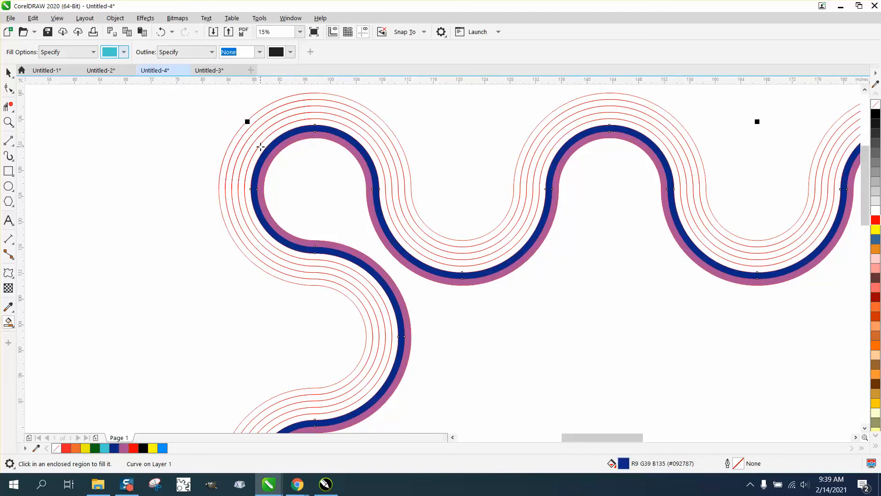
- Smart Fill the fourth band from the inside with dark green and the fifth with the darker yellow
click(124, 51)
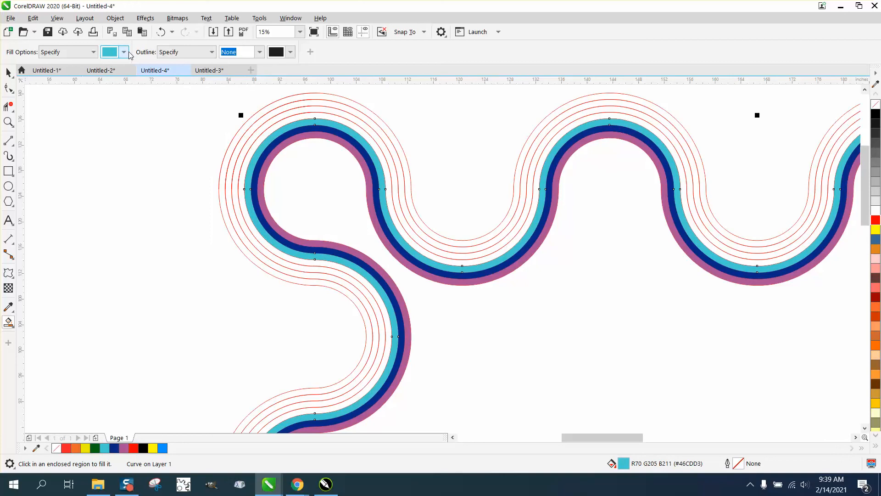
click(156, 106)
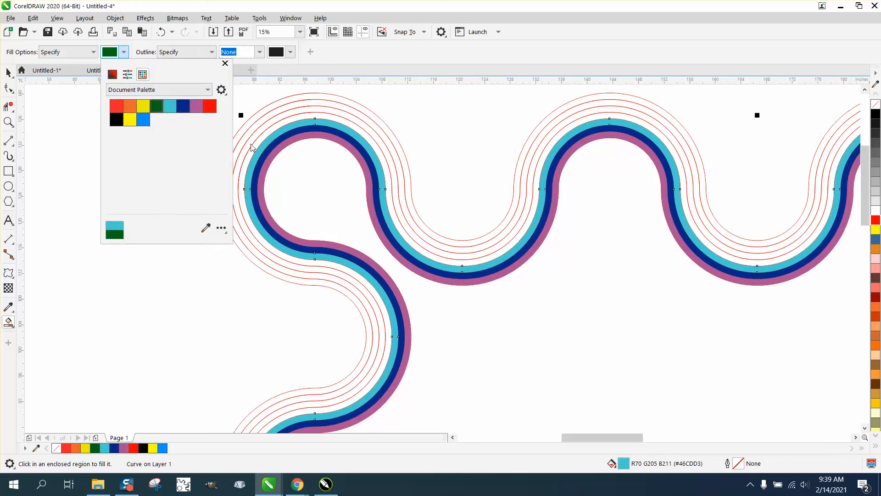
click(252, 146)
click(243, 141)
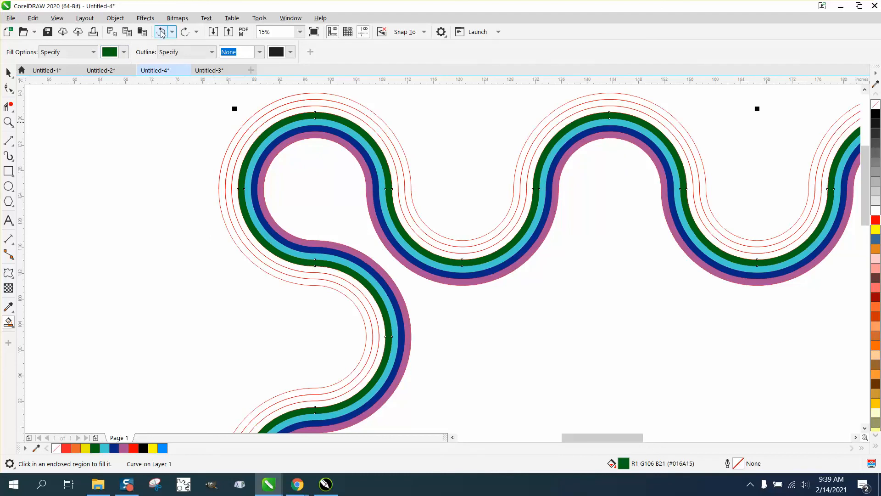
click(124, 52)
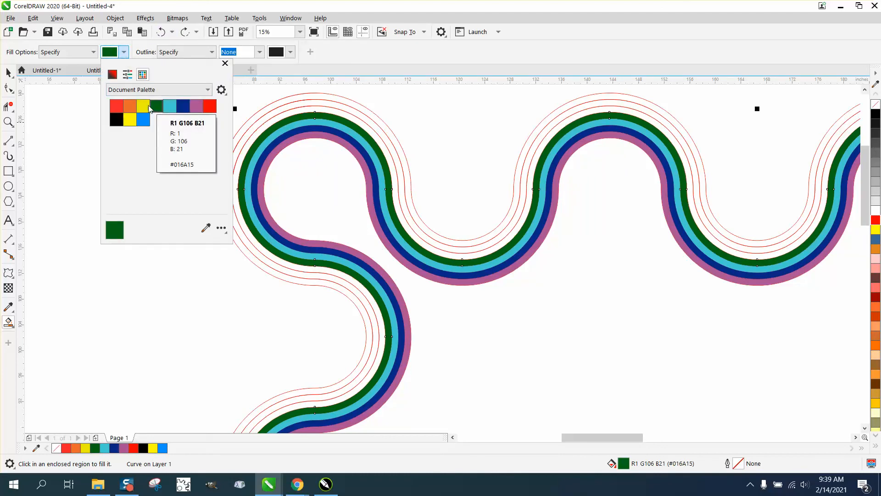
click(143, 107)
click(256, 138)
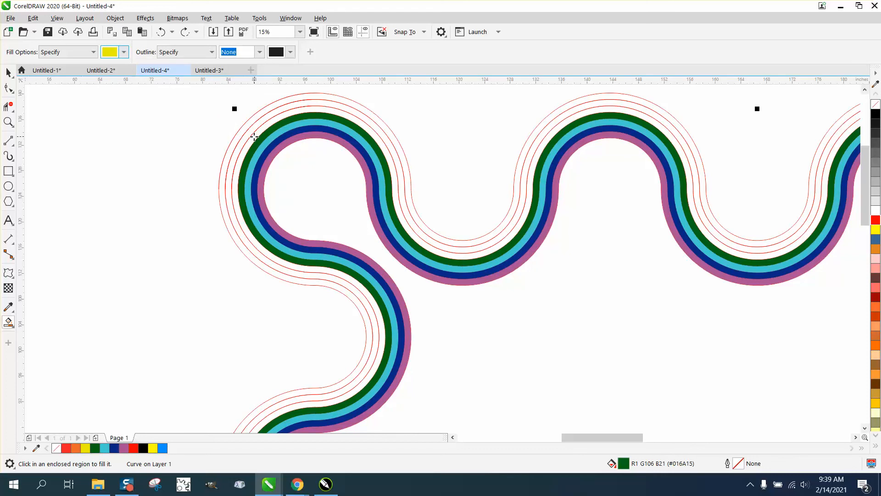
click(254, 138)
- Smart Fill the sixth band from the inside with orange and the outermost band with the palette's first red
click(124, 54)
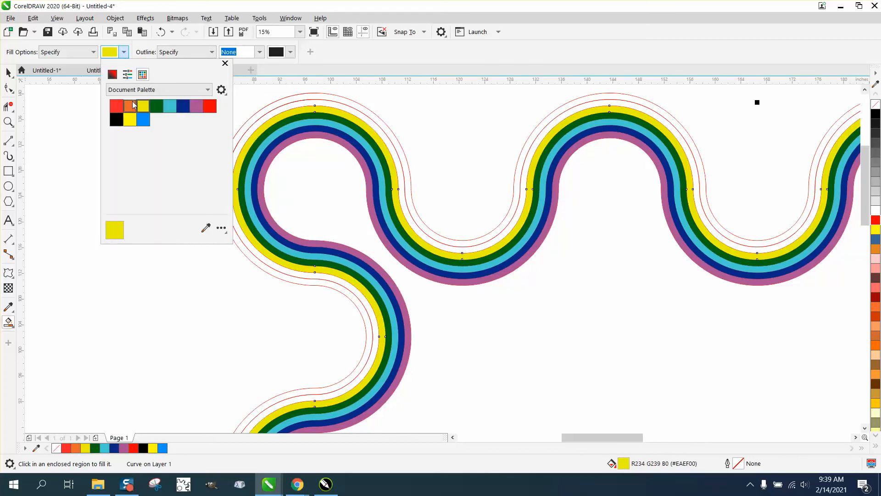
click(130, 106)
click(247, 135)
click(246, 136)
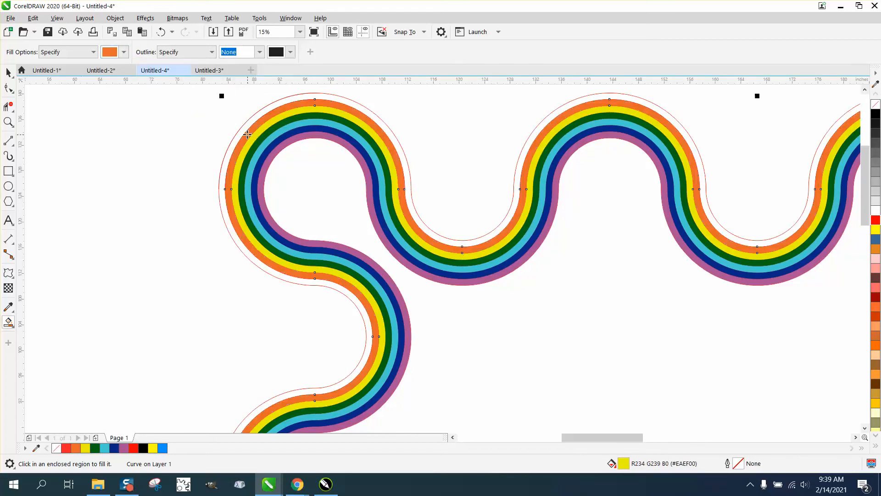
click(124, 53)
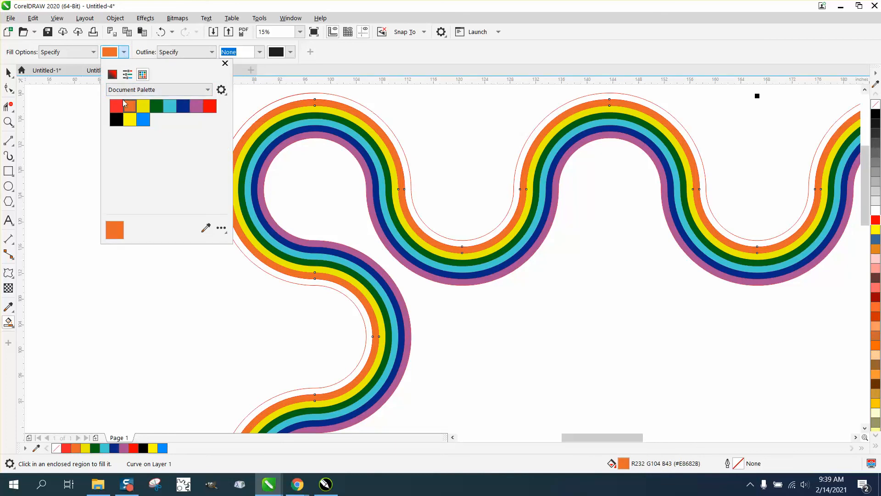
click(117, 106)
click(246, 126)
click(246, 126)
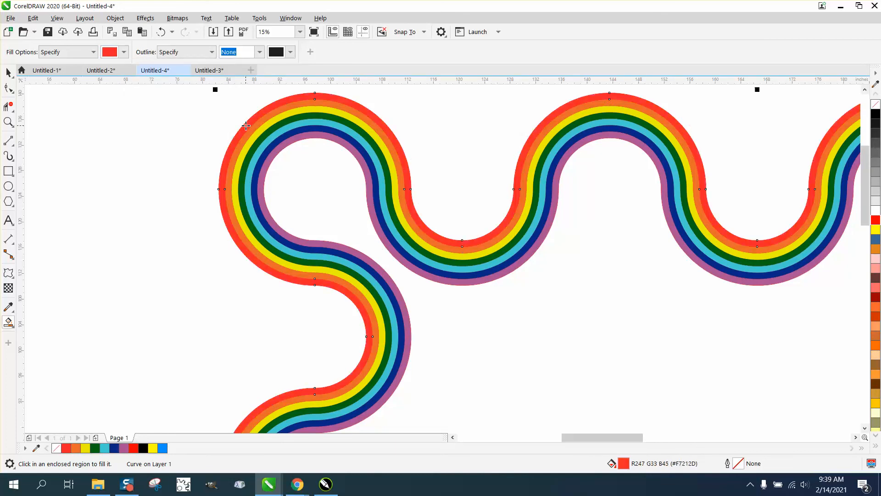
scroll(161, 103, down, 4)
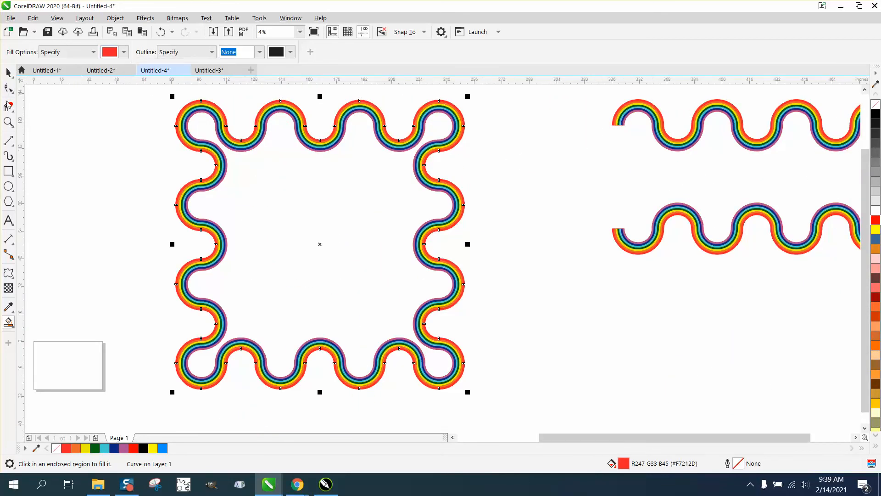
click(8, 122)
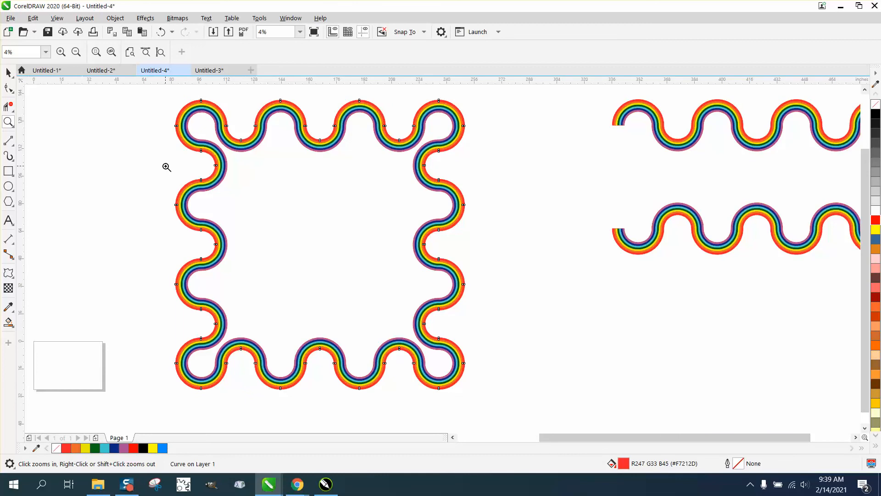
click(9, 322)
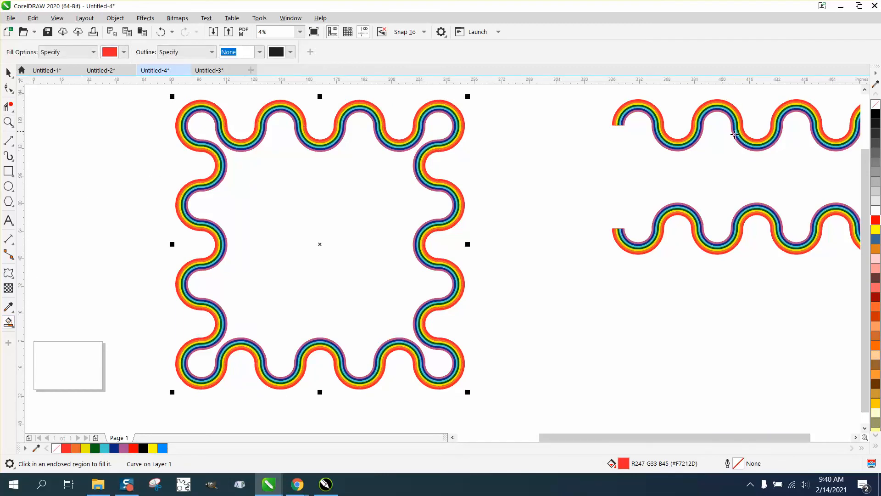
- Recolour the frame's outermost band light pink (#FF9999) and Smart Fill the frame's interior with light orange (#FF9966) from the RGB Palette
click(875, 273)
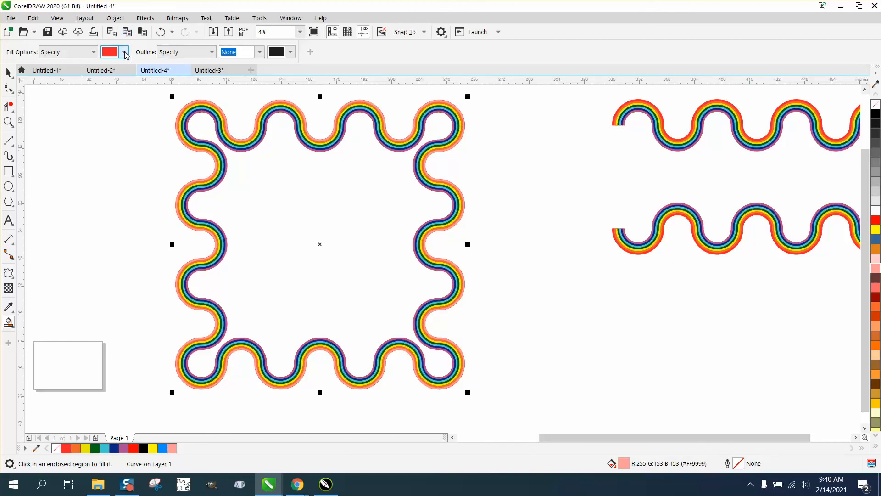
click(124, 51)
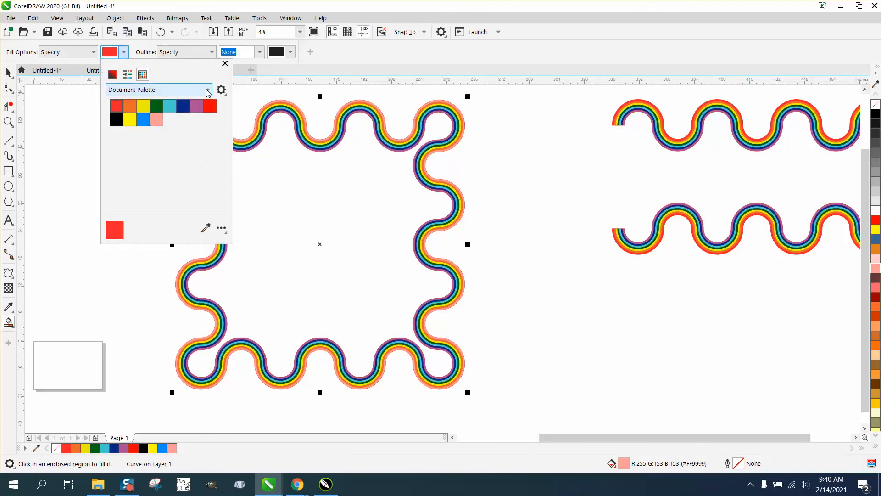
click(207, 90)
click(154, 214)
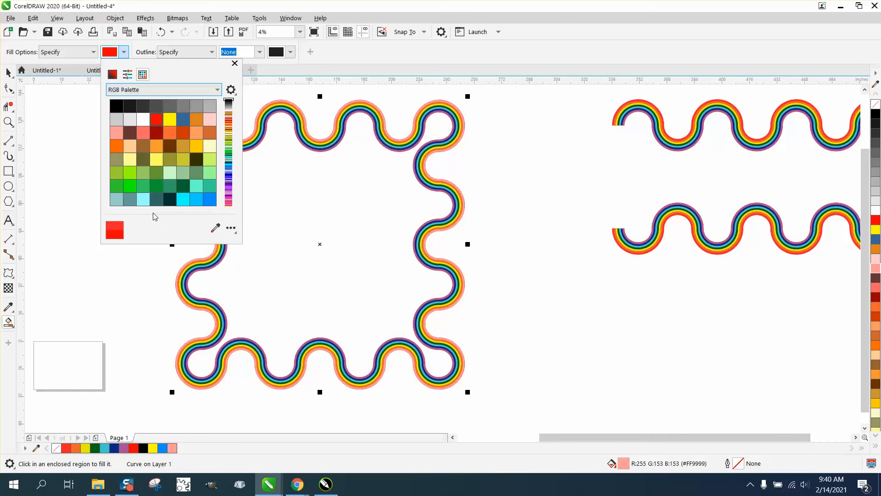
click(195, 134)
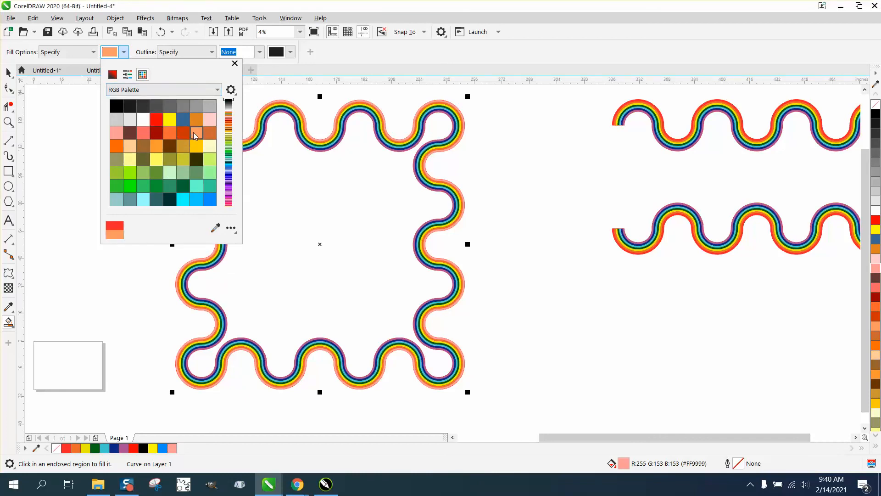
click(327, 202)
click(324, 198)
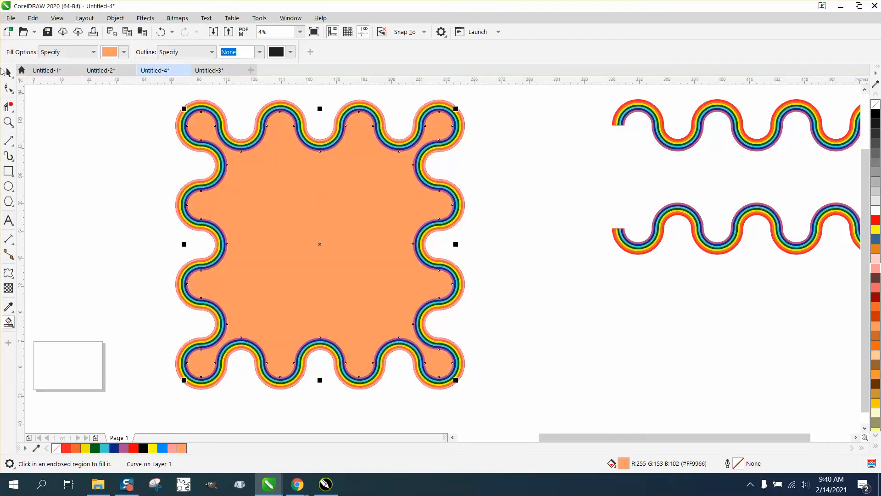
- Move the light orange interior shape out of the frame into the empty area below the separate pair of waves
click(8, 72)
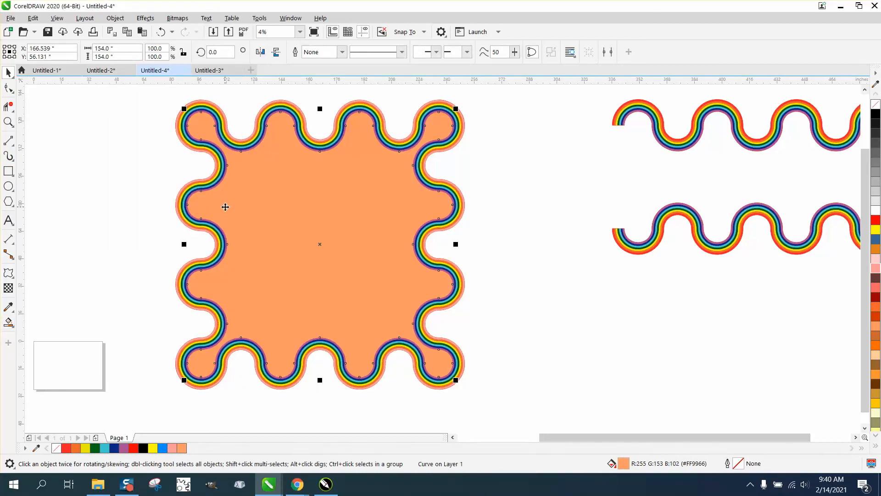
scroll(226, 207, down, 2)
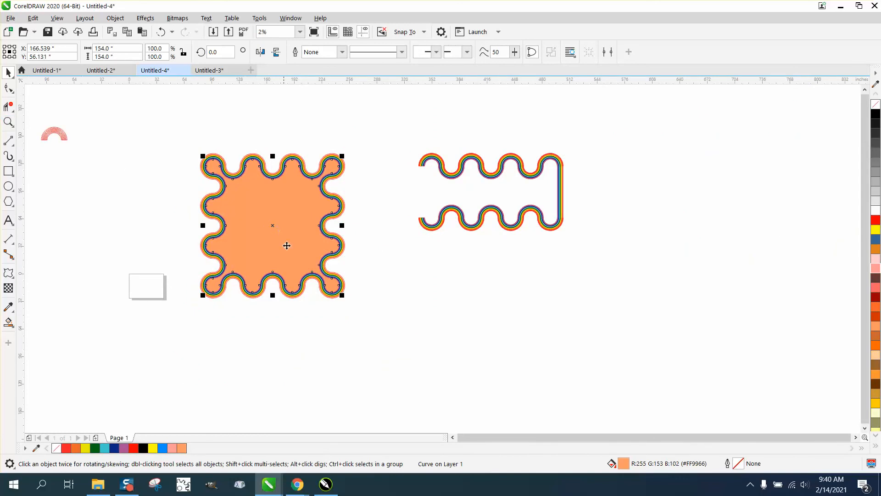
drag(273, 227, 542, 357)
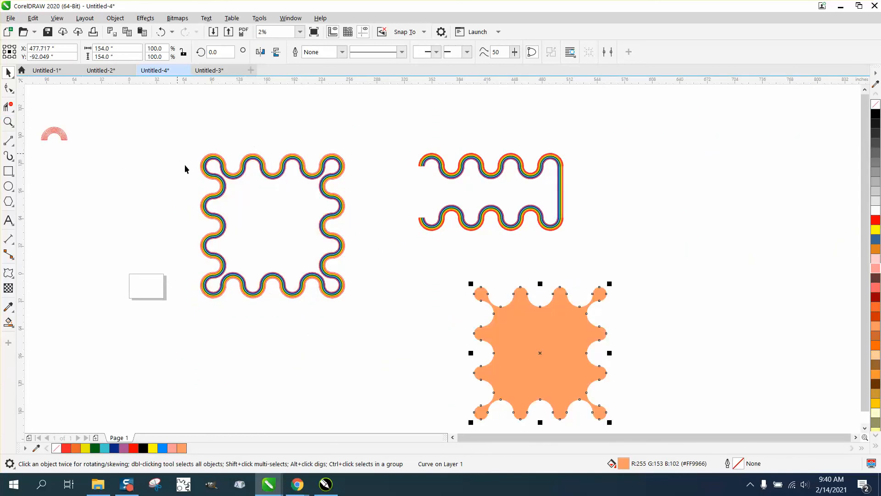
click(8, 121)
drag(191, 147, 272, 198)
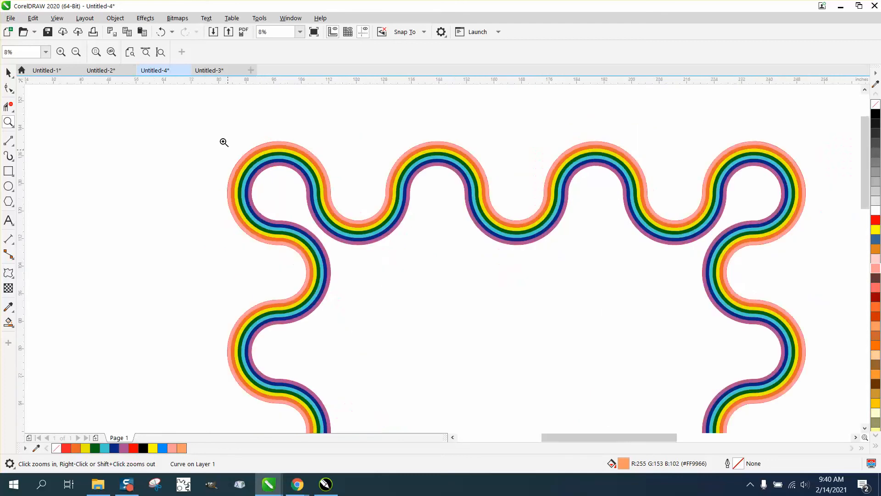
scroll(224, 149, down, 3)
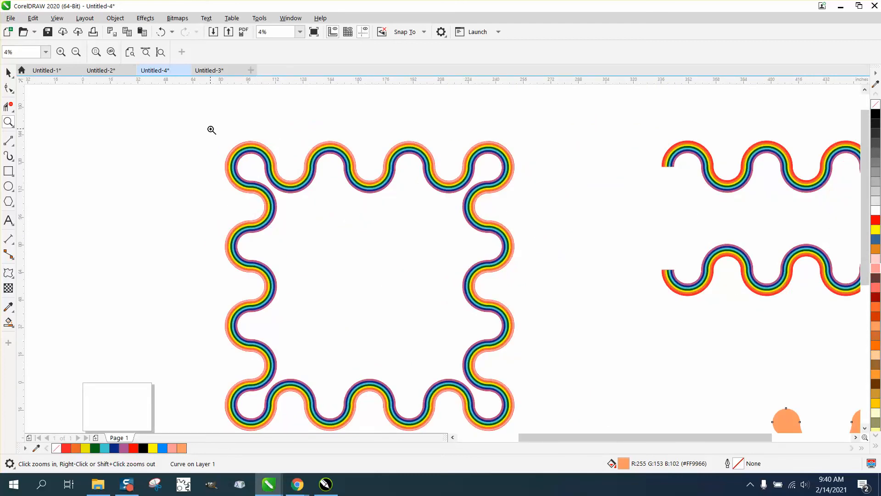